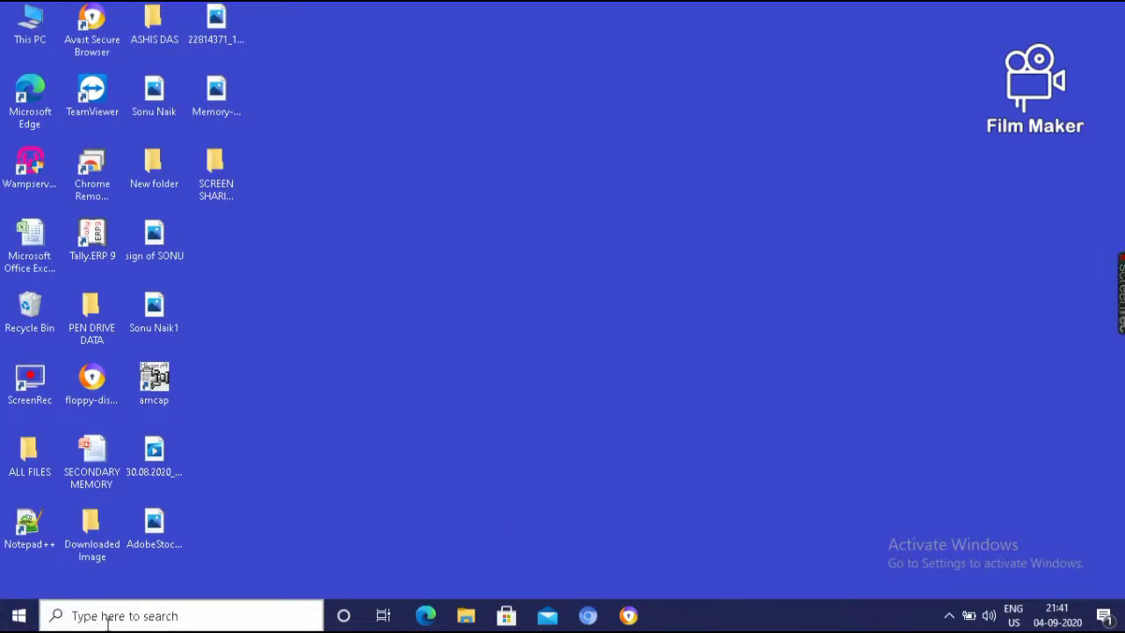
- Search Windows for PAINT and open the Paint app
{"action": "left_click", "coordinate": [107, 620]}
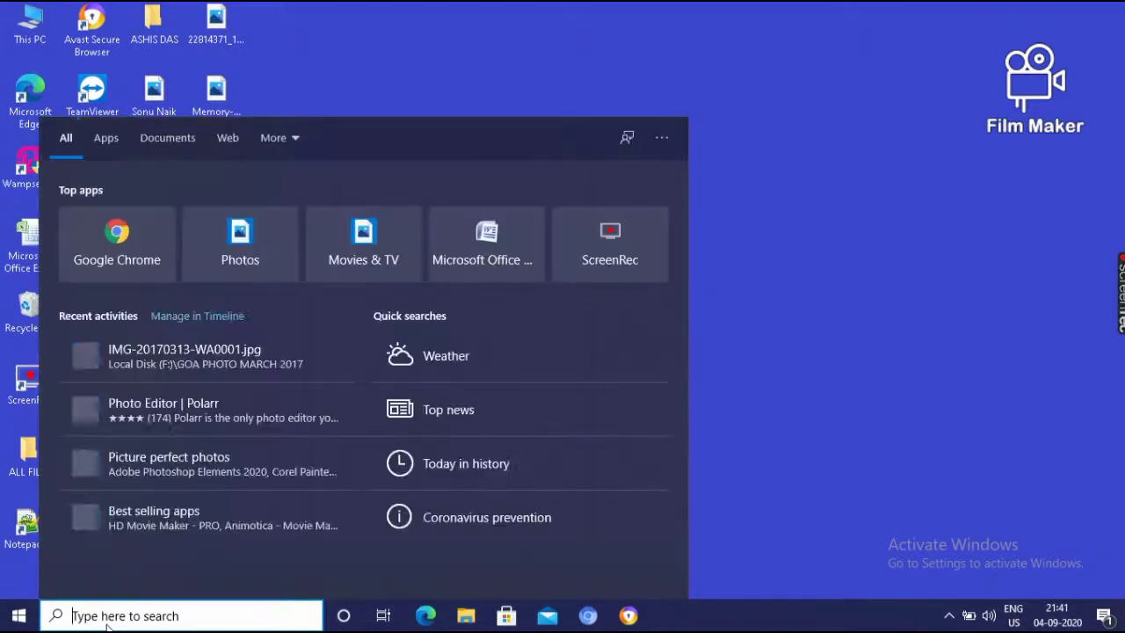
{"action": "type", "text": "PAINT"}
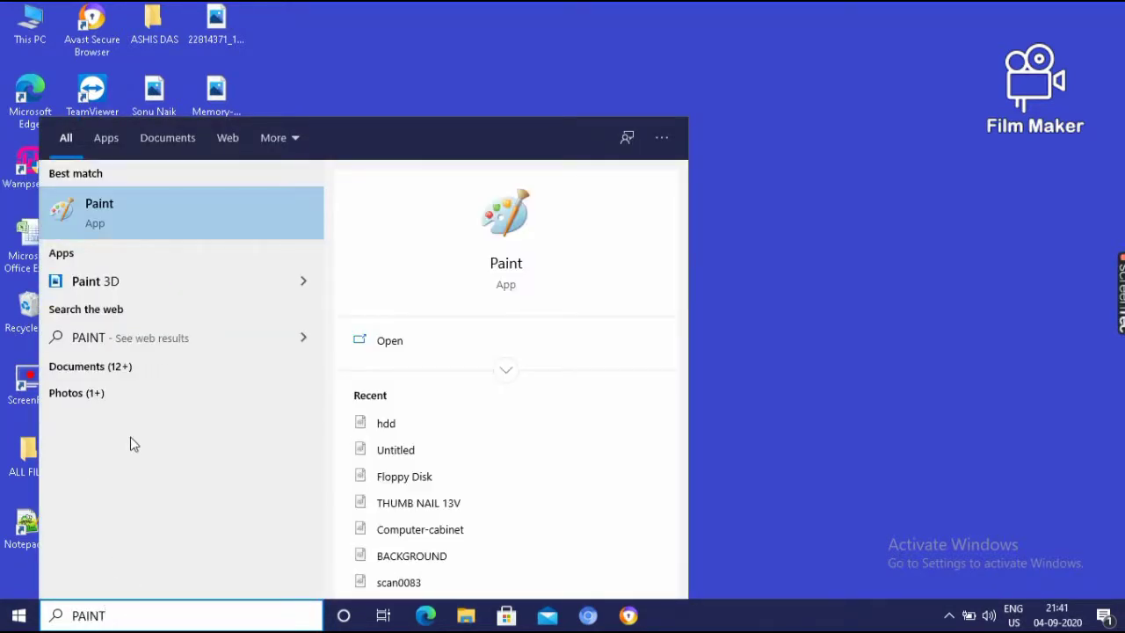
{"action": "left_click", "coordinate": [126, 227]}
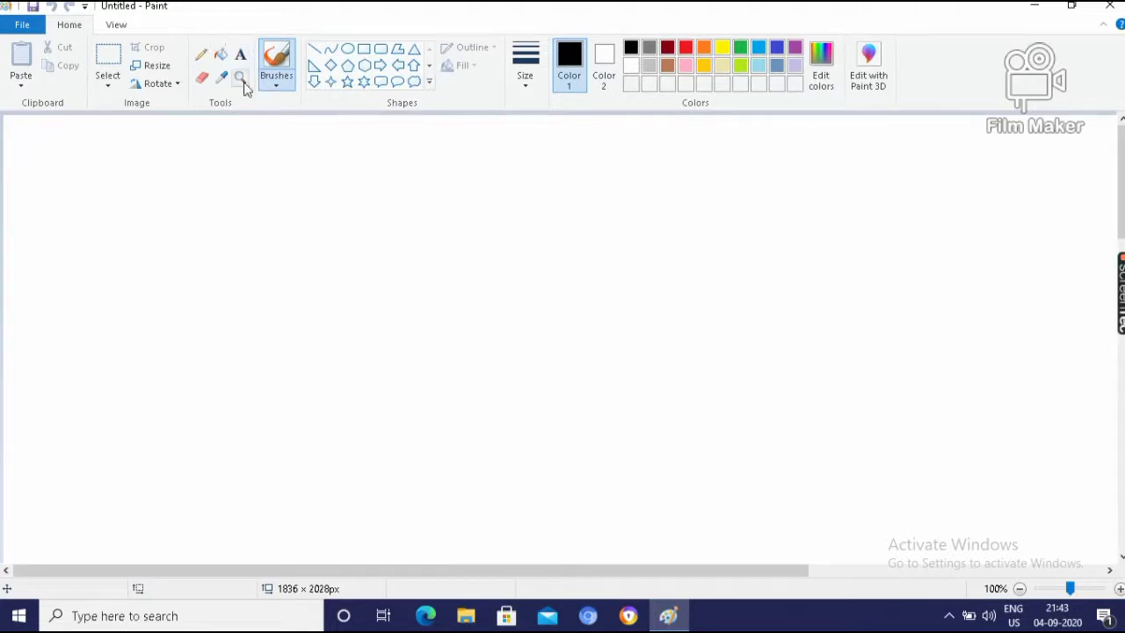
- Draw the capital letters A and B freehand with the Pencil tool near the canvas's upper left
{"action": "left_click", "coordinate": [201, 56]}
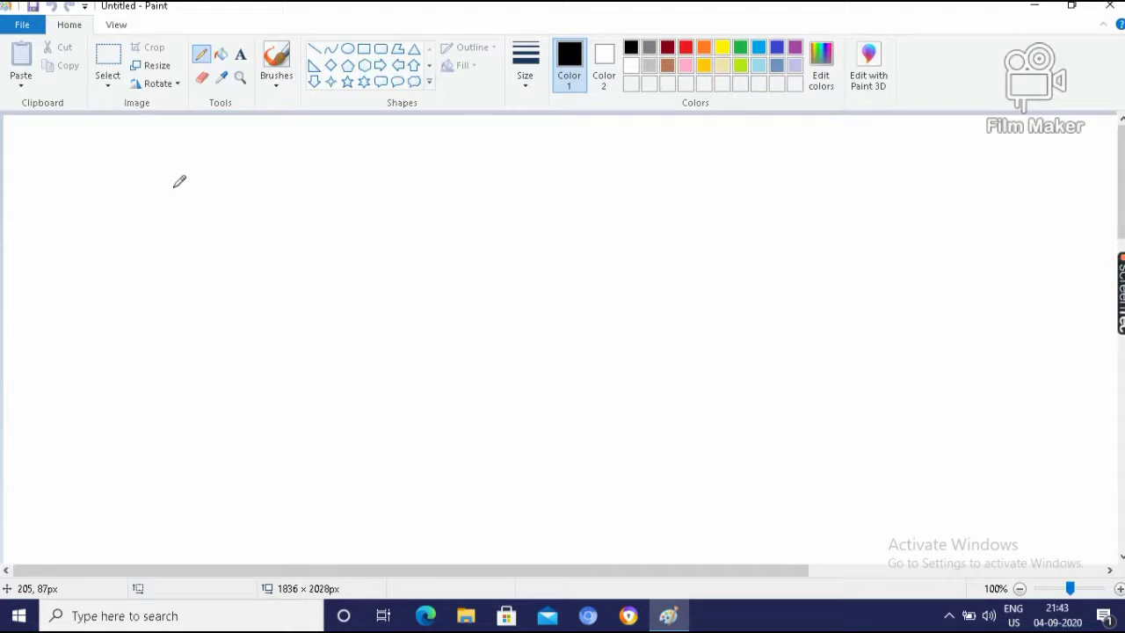
{"action": "left_click_drag", "start_coordinate": [173, 186], "coordinate": [158, 307]}
{"action": "mouse_move", "coordinate": [175, 185]}
{"action": "left_mouse_down"}
{"action": "mouse_move", "coordinate": [192, 226]}
{"action": "mouse_move", "coordinate": [194, 303]}
{"action": "left_mouse_up"}
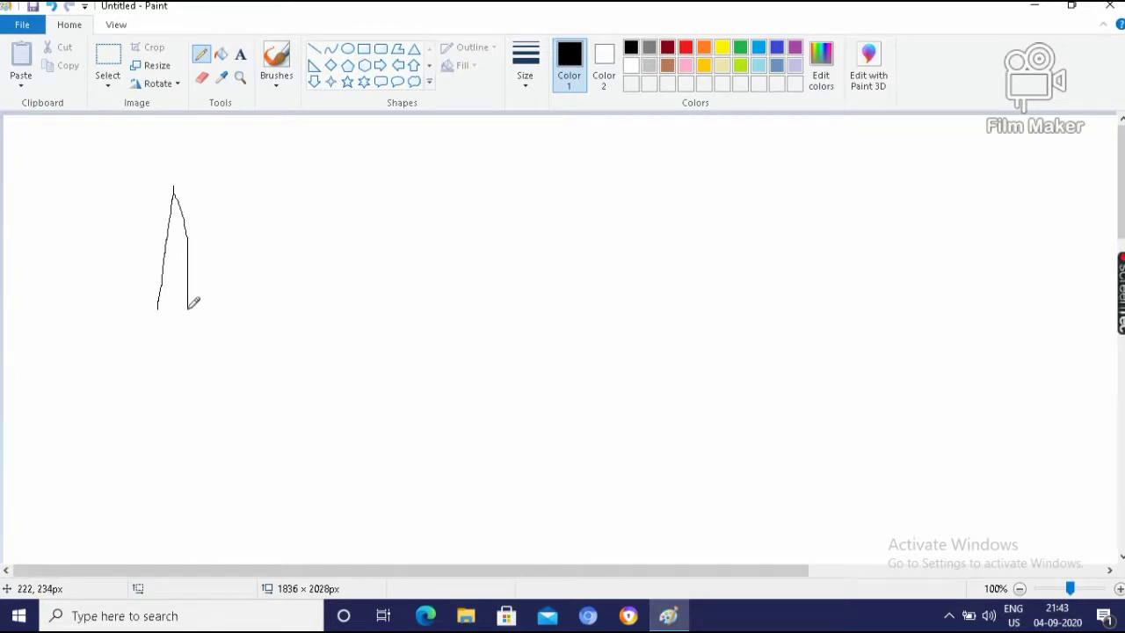
{"action": "left_click_drag", "start_coordinate": [166, 256], "coordinate": [188, 256]}
{"action": "left_click_drag", "start_coordinate": [207, 192], "coordinate": [198, 278]}
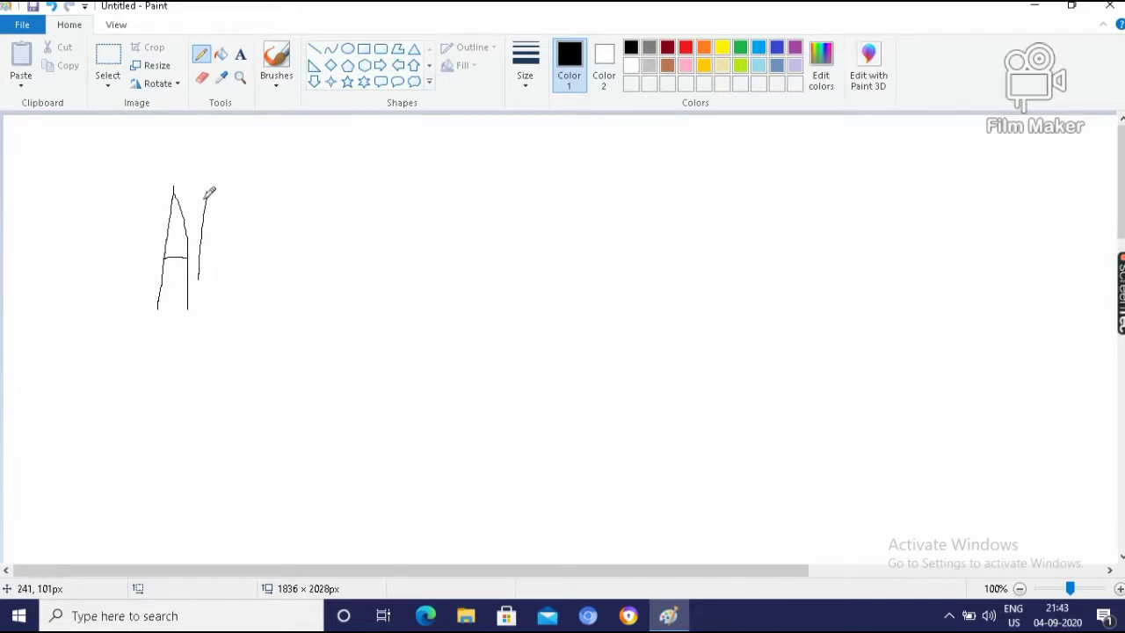
{"action": "mouse_move", "coordinate": [208, 191]}
{"action": "left_mouse_down"}
{"action": "mouse_move", "coordinate": [223, 188]}
{"action": "mouse_move", "coordinate": [228, 221]}
{"action": "mouse_move", "coordinate": [201, 238]}
{"action": "mouse_move", "coordinate": [232, 247]}
{"action": "mouse_move", "coordinate": [234, 261]}
{"action": "mouse_move", "coordinate": [204, 274]}
{"action": "left_mouse_up"}
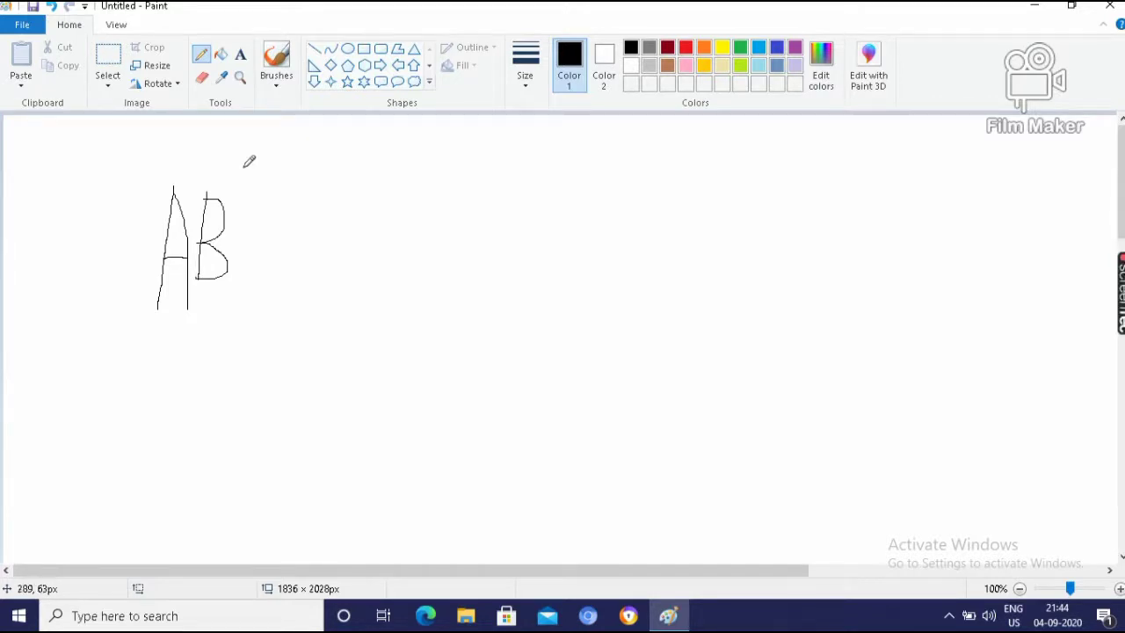
- Erase the upper stem and middle strokes of the letter B with the small Eraser
{"action": "left_click", "coordinate": [201, 79]}
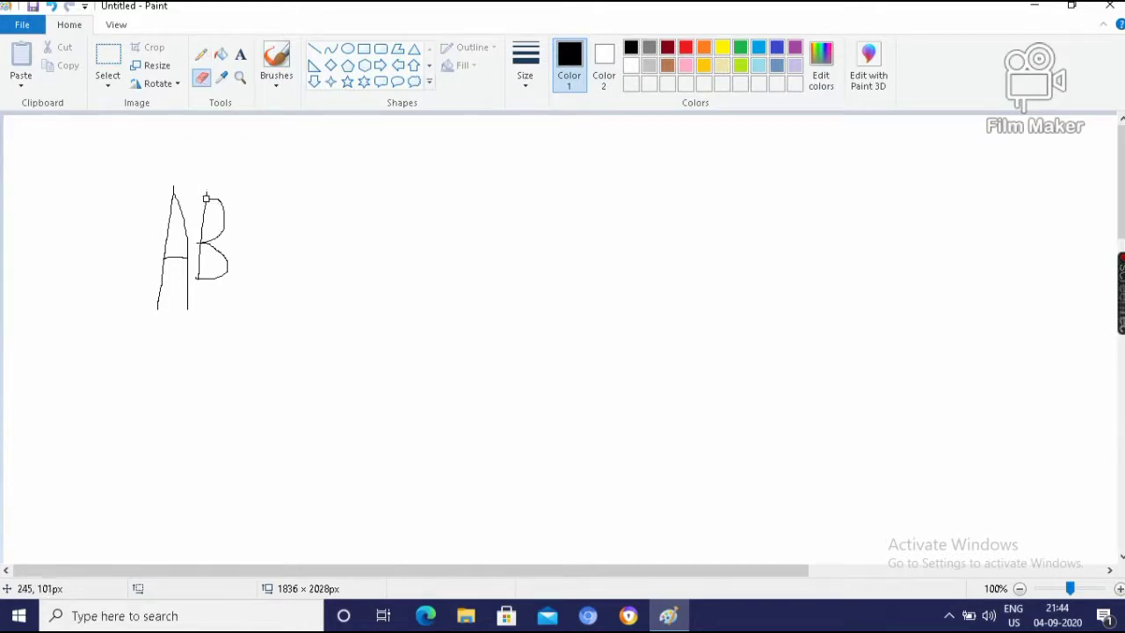
{"action": "left_click_drag", "start_coordinate": [206, 199], "coordinate": [206, 236]}
{"action": "mouse_move", "coordinate": [200, 239]}
{"action": "left_mouse_down"}
{"action": "mouse_move", "coordinate": [205, 211]}
{"action": "mouse_move", "coordinate": [208, 271]}
{"action": "mouse_move", "coordinate": [212, 238]}
{"action": "mouse_move", "coordinate": [220, 251]}
{"action": "left_mouse_up"}
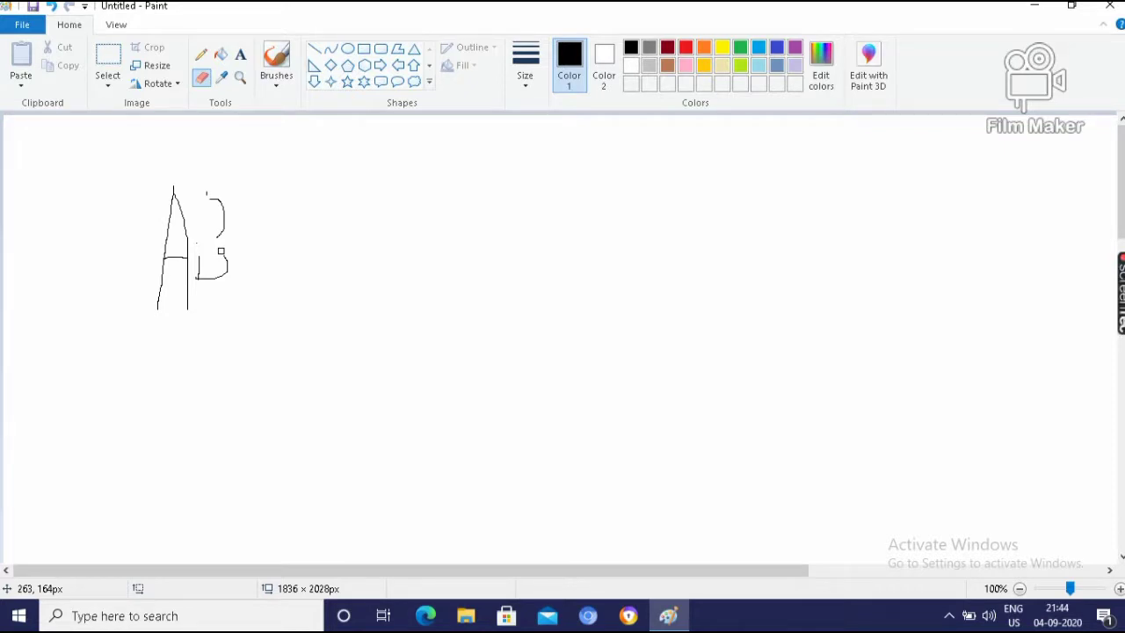
- Enlarge the eraser and wipe away the rest of the letter B, leaving the A intact
{"action": "key", "text": "ctrl+plus"}
{"action": "key", "text": "ctrl+plus"}
{"action": "key", "text": "ctrl+plus"}
{"action": "key", "text": "ctrl+plus"}
{"action": "key", "text": "ctrl+plus"}
{"action": "key", "text": "ctrl+plus"}
{"action": "key", "text": "ctrl+plus"}
{"action": "key", "text": "ctrl+plus"}
{"action": "key", "text": "ctrl+plus"}
{"action": "key", "text": "ctrl+plus"}
{"action": "mouse_move", "coordinate": [221, 250]}
{"action": "left_mouse_down"}
{"action": "mouse_move", "coordinate": [221, 209]}
{"action": "mouse_move", "coordinate": [220, 267]}
{"action": "left_mouse_up"}
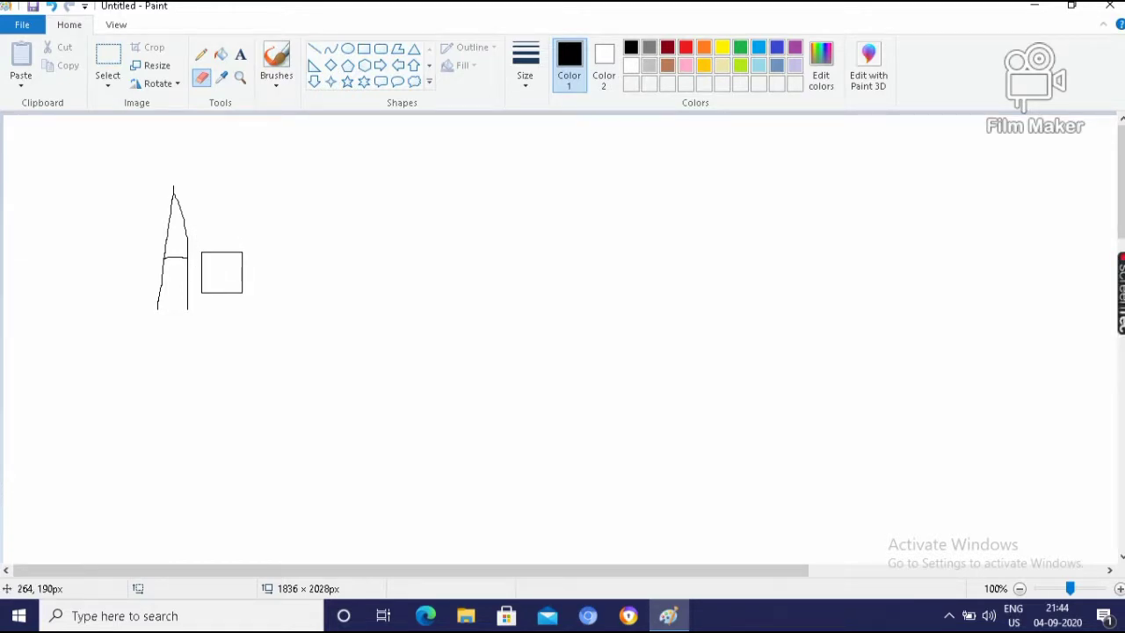
- Shrink the eraser back to its small size
{"action": "key", "text": "ctrl+minus"}
{"action": "key", "text": "ctrl+minus"}
{"action": "key", "text": "ctrl+minus"}
{"action": "key", "text": "ctrl+minus"}
{"action": "key", "text": "ctrl+minus"}
{"action": "key", "text": "ctrl+minus"}
{"action": "key", "text": "ctrl+minus"}
{"action": "key", "text": "ctrl+minus"}
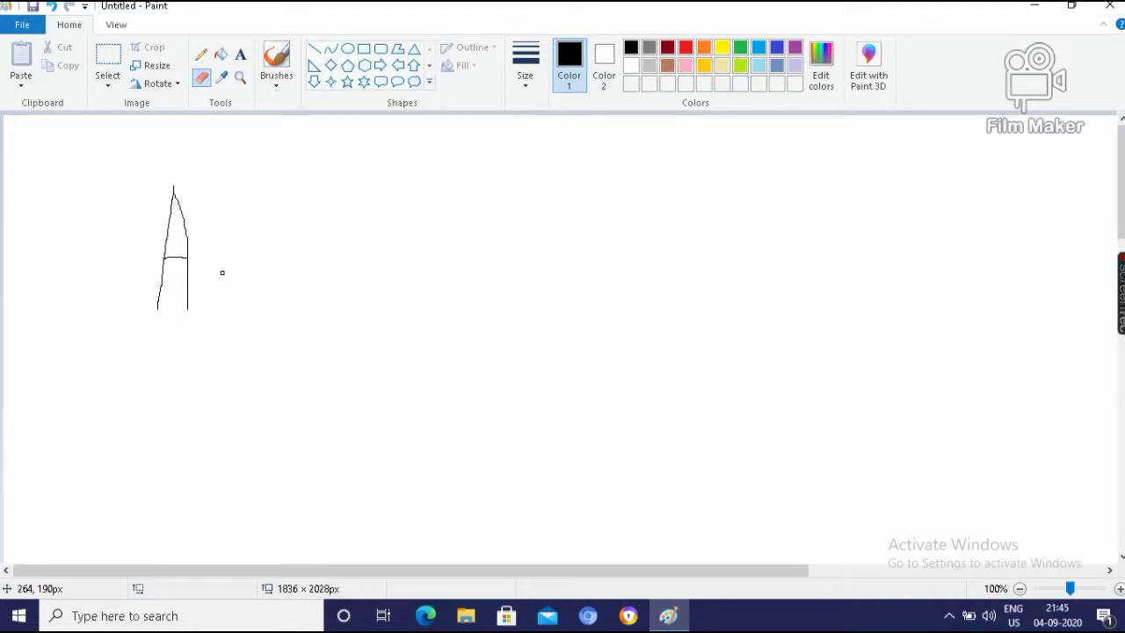
- Enlarge the eraser again by fourteen increments
{"action": "key", "text": "ctrl+plus"}
{"action": "key", "text": "ctrl+plus"}
{"action": "key", "text": "ctrl+plus"}
{"action": "key", "text": "ctrl+plus"}
{"action": "key", "text": "ctrl+plus"}
{"action": "key", "text": "ctrl+plus"}
{"action": "key", "text": "ctrl+plus"}
{"action": "key", "text": "ctrl+plus"}
{"action": "key", "text": "ctrl+plus"}
{"action": "key", "text": "ctrl+plus"}
{"action": "key", "text": "ctrl+plus"}
{"action": "key", "text": "ctrl+plus"}
{"action": "key", "text": "ctrl+plus"}
{"action": "key", "text": "ctrl+plus"}
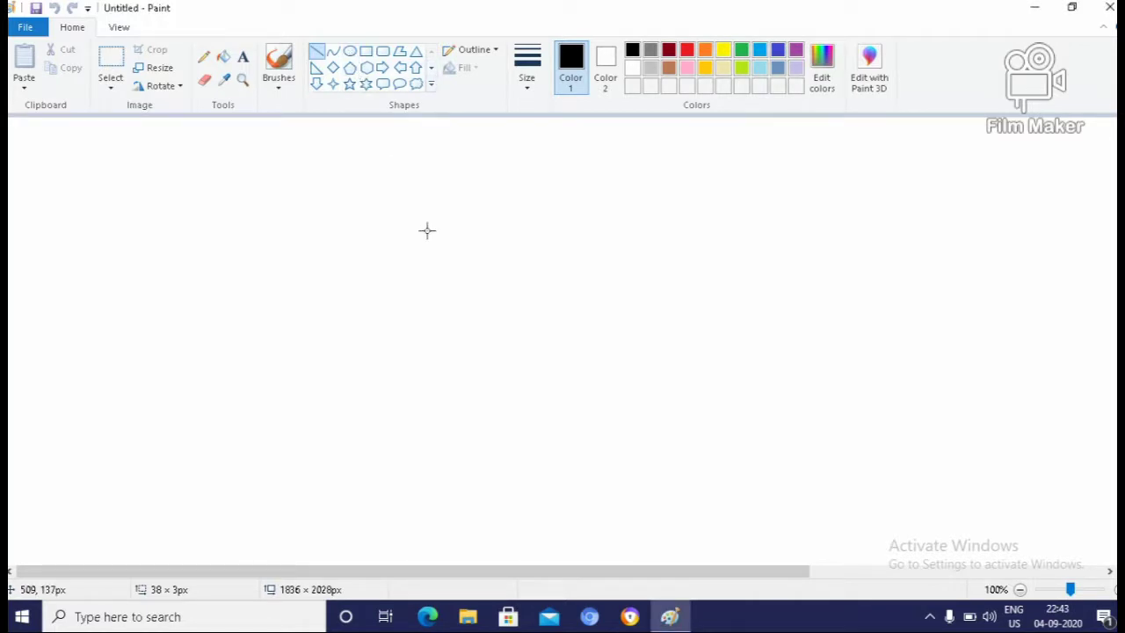
- Draw a diagonal line about 270 × 332 px on the blank canvas and undo it
{"action": "left_click_drag", "start_coordinate": [375, 192], "coordinate": [598, 466]}
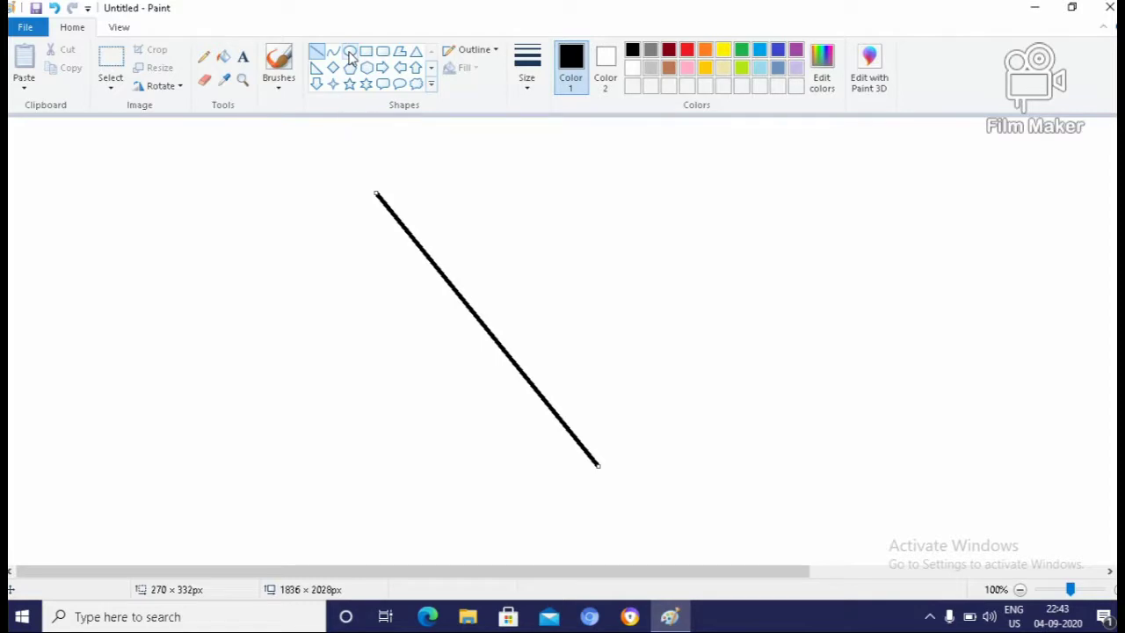
{"action": "key", "text": "ctrl+z"}
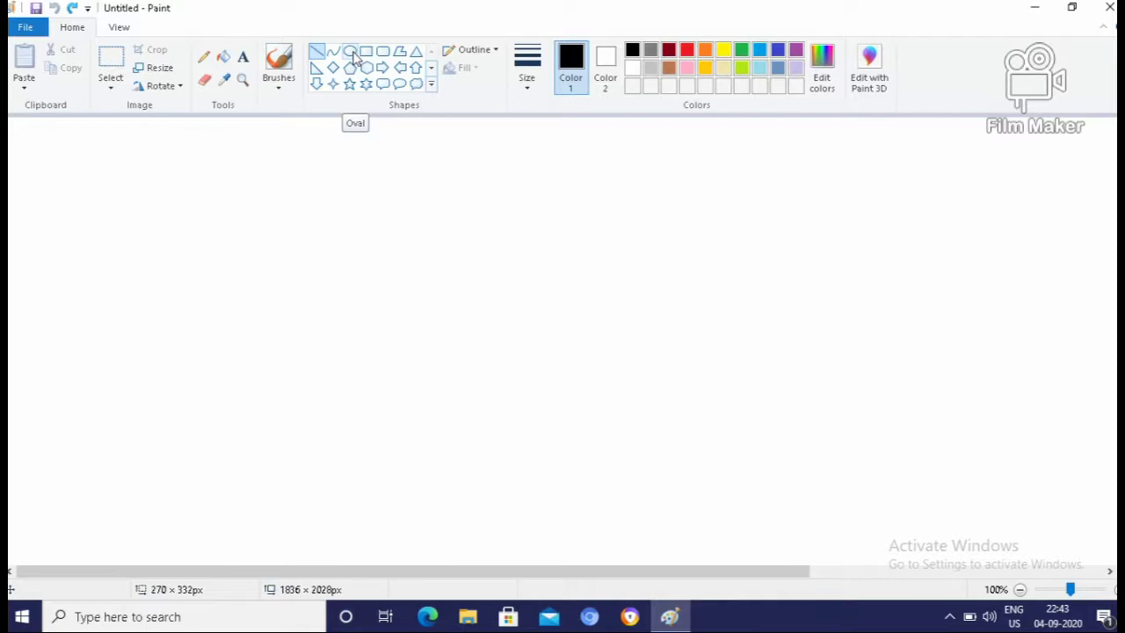
- Draw a large oval about 368 × 394 px in the middle of the canvas as the face outline
{"action": "left_click", "coordinate": [350, 53]}
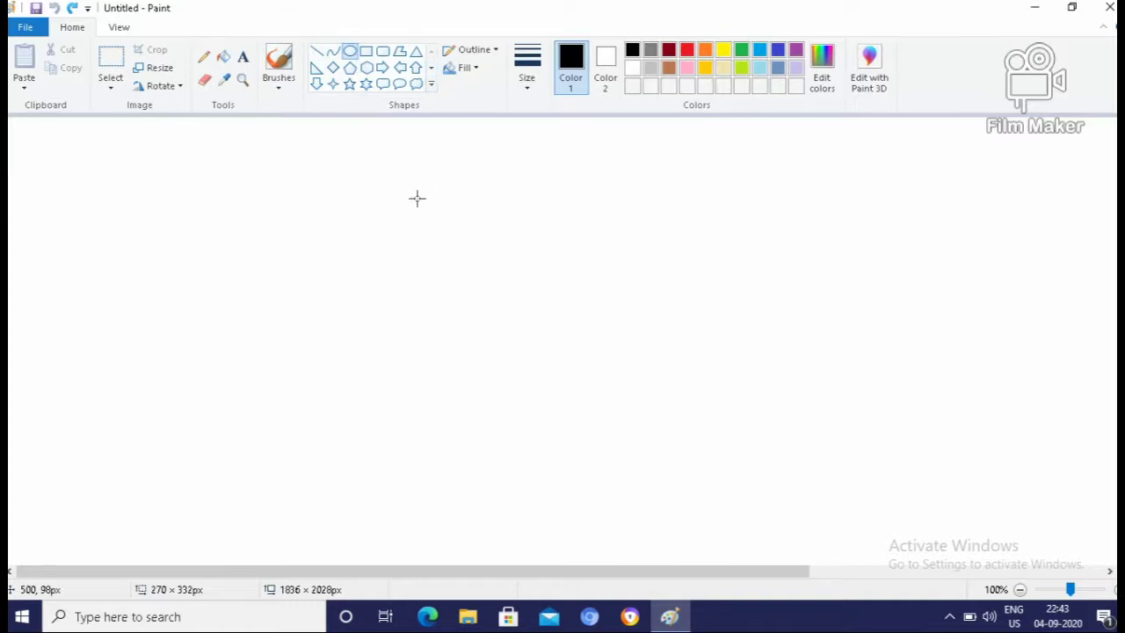
{"action": "left_click_drag", "start_coordinate": [392, 186], "coordinate": [696, 511]}
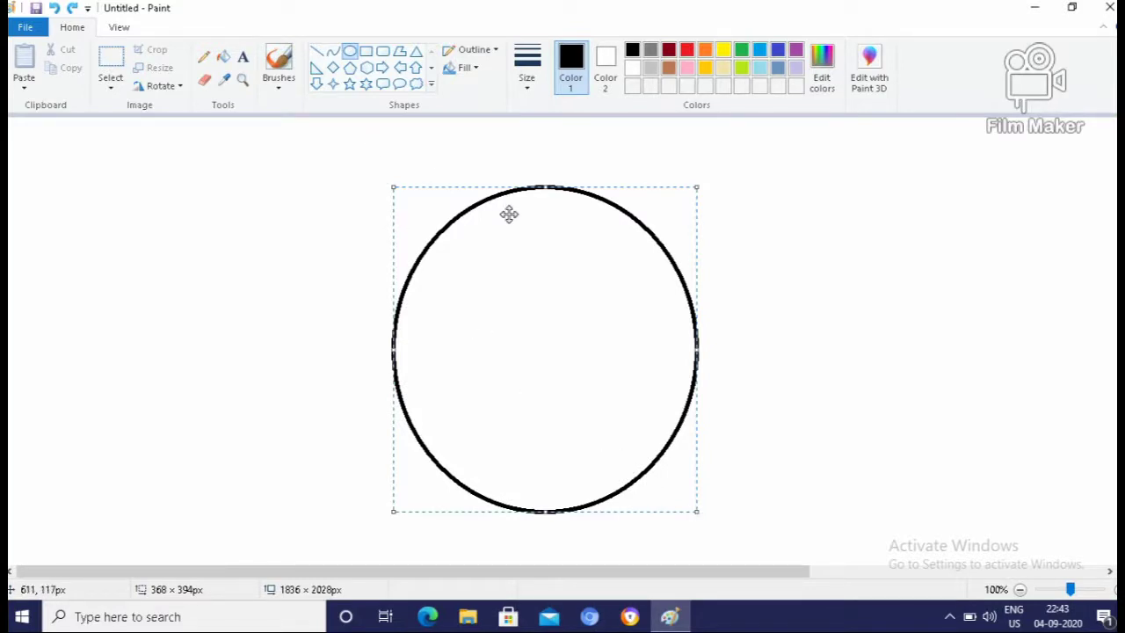
{"action": "left_click", "coordinate": [350, 50]}
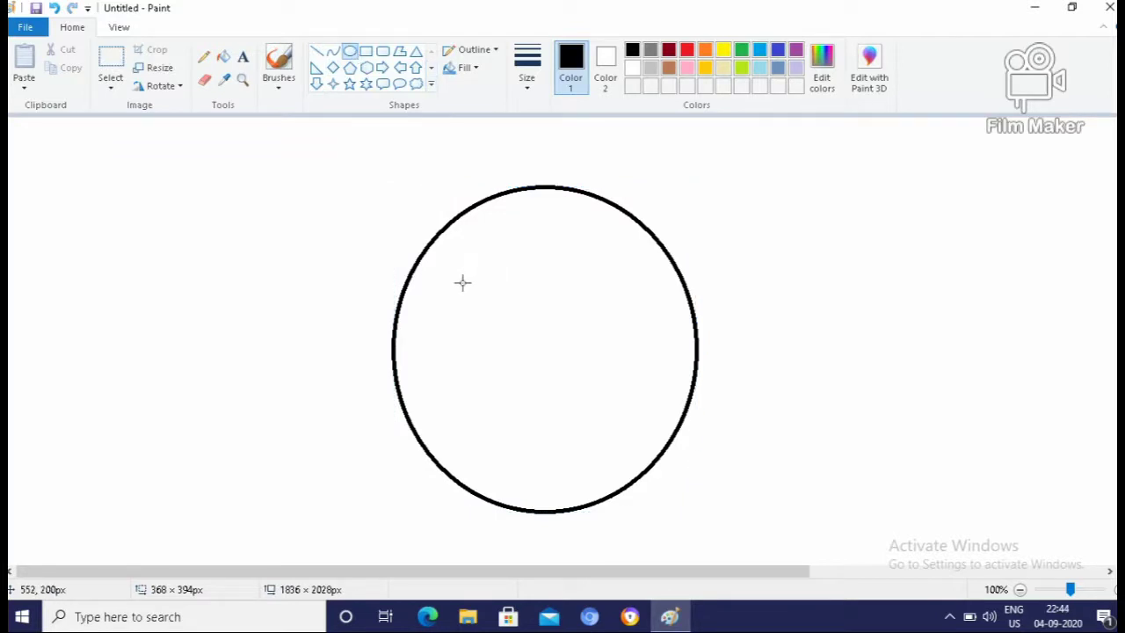
- Draw two small ovals side by side in the upper half of the face as eyes, the right one about 61 × 60 px
{"action": "left_click_drag", "start_coordinate": [462, 281], "coordinate": [519, 340]}
{"action": "left_click", "coordinate": [542, 339]}
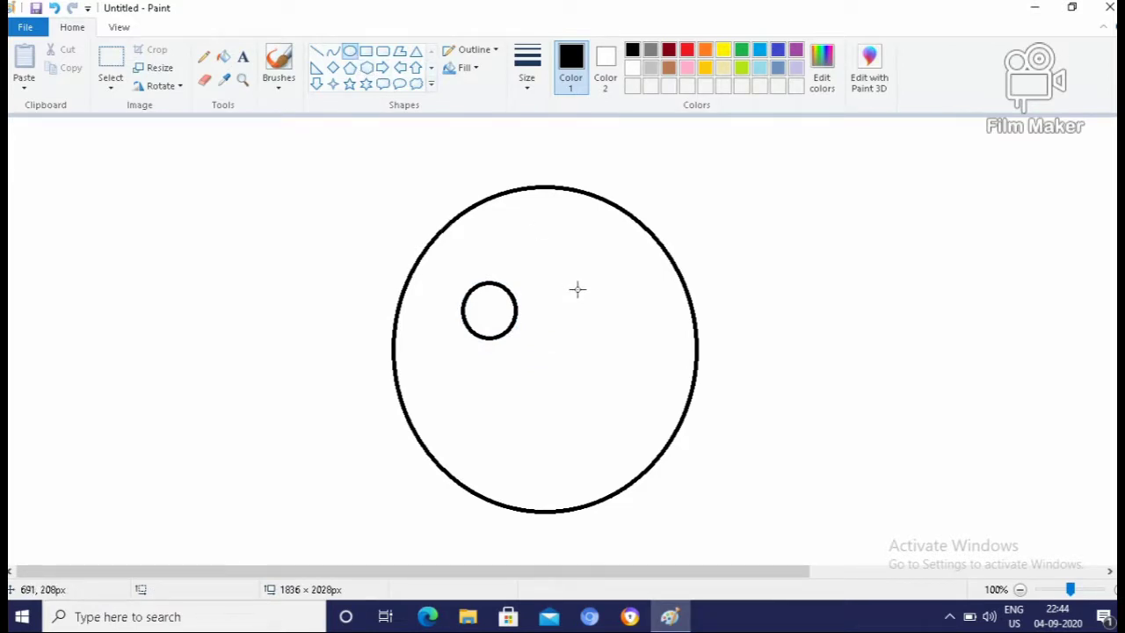
{"action": "left_click_drag", "start_coordinate": [578, 289], "coordinate": [630, 341]}
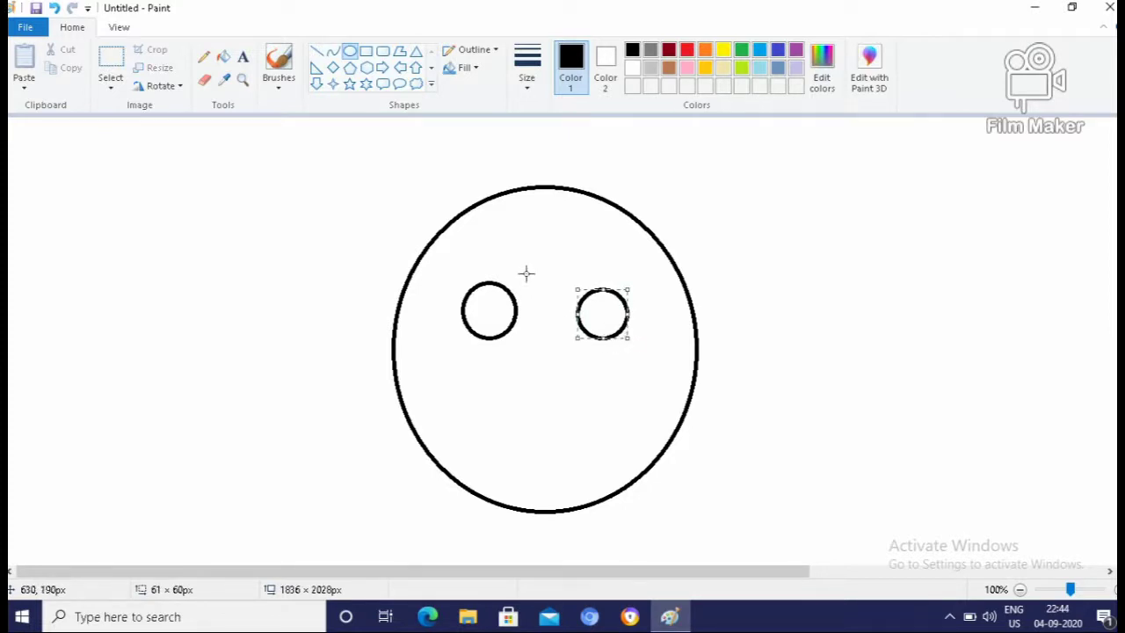
{"action": "left_click", "coordinate": [423, 210]}
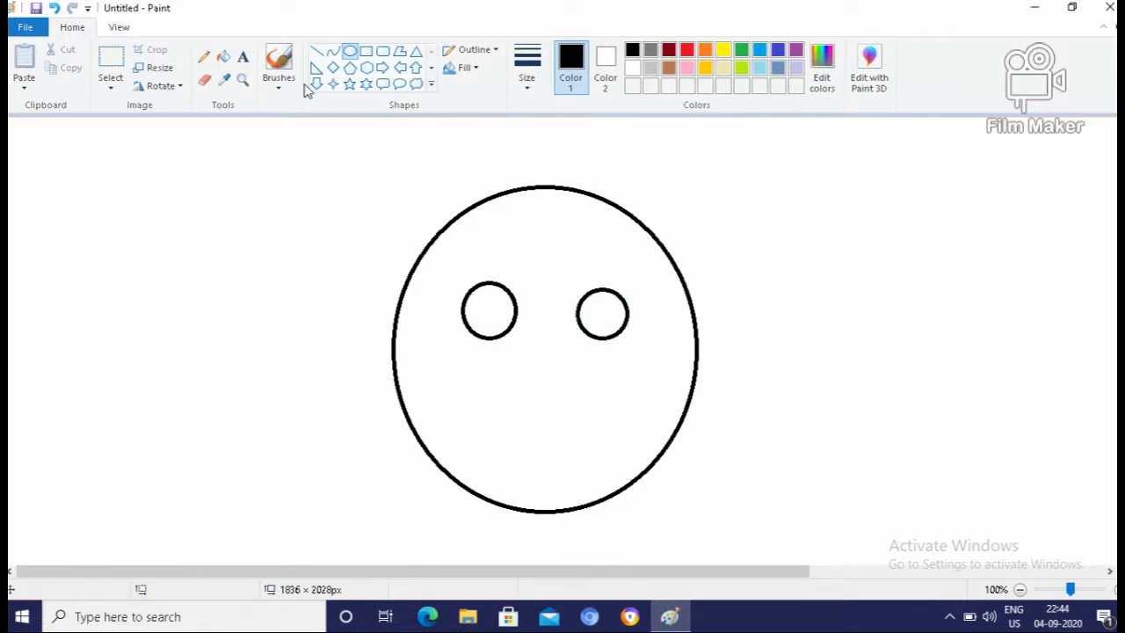
- Draw the nose between the eyes from a slanted line about 36 × 147 px and a short horizontal line about 39 px long at its base
{"action": "left_click", "coordinate": [319, 53]}
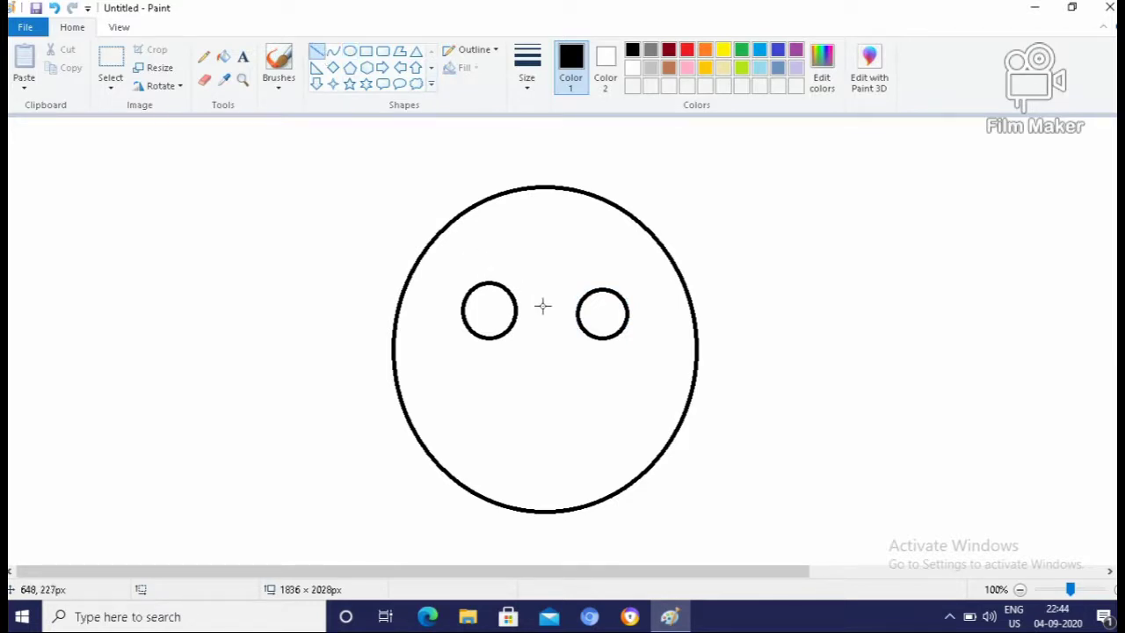
{"action": "mouse_move", "coordinate": [543, 299]}
{"action": "left_mouse_down"}
{"action": "mouse_move", "coordinate": [527, 410]}
{"action": "mouse_move", "coordinate": [537, 413]}
{"action": "left_mouse_up"}
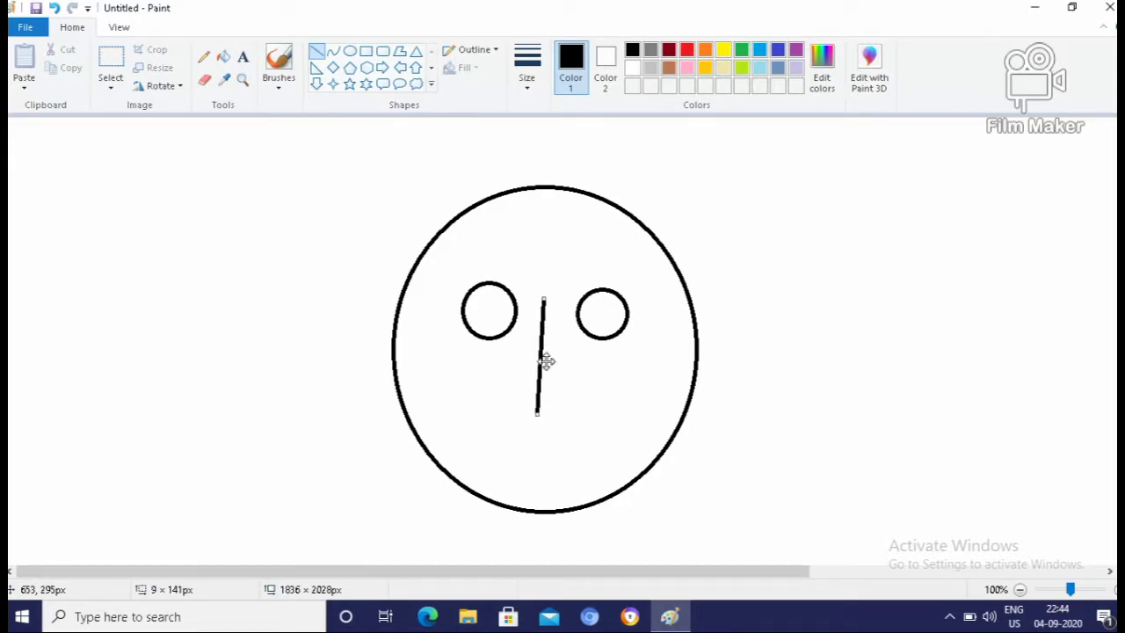
{"action": "left_click_drag", "start_coordinate": [536, 405], "coordinate": [515, 421]}
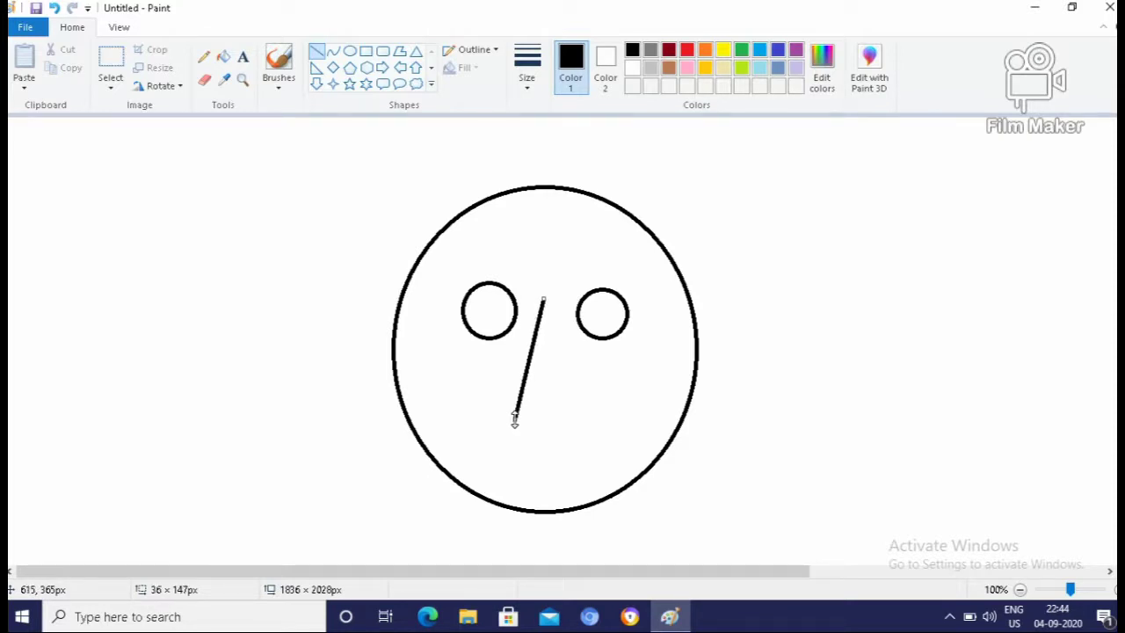
{"action": "left_click", "coordinate": [222, 399]}
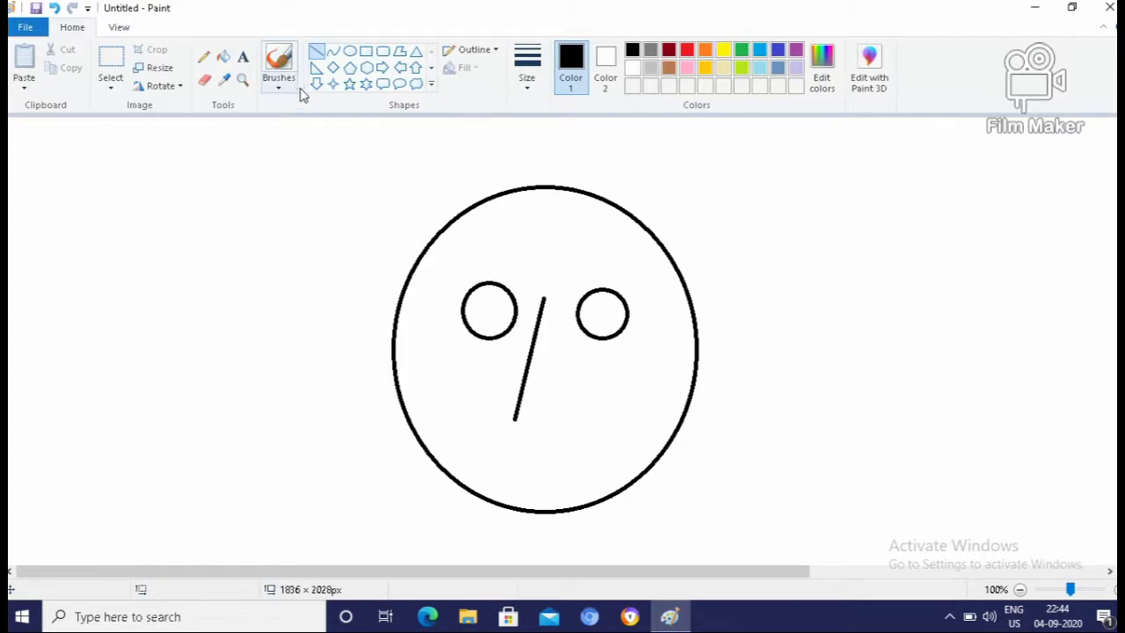
{"action": "left_click", "coordinate": [317, 54]}
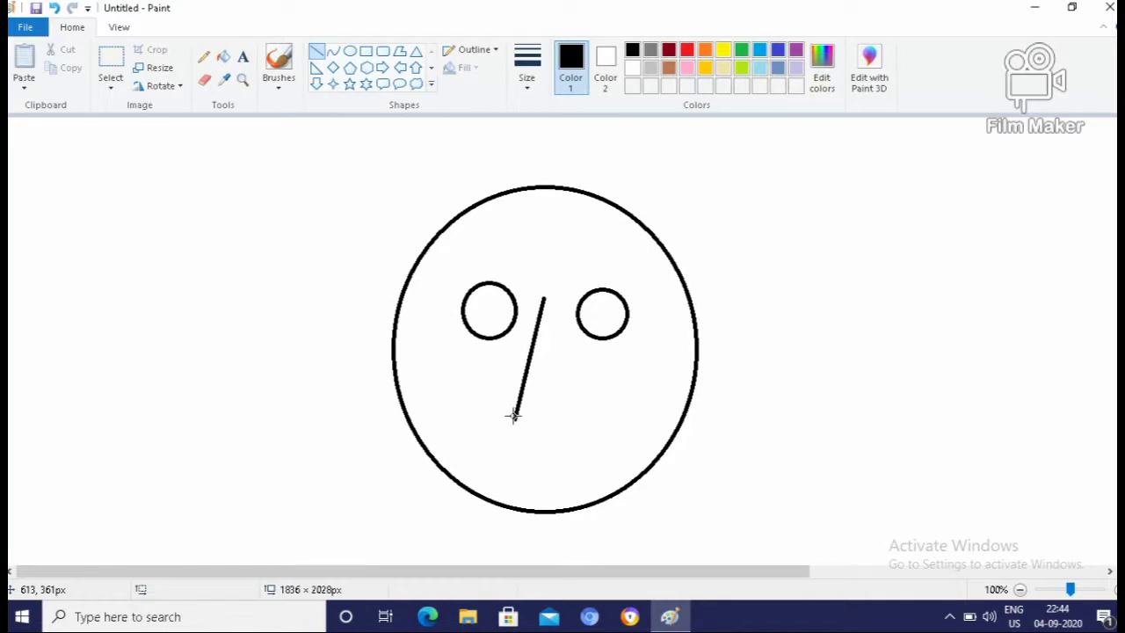
{"action": "left_click_drag", "start_coordinate": [514, 416], "coordinate": [544, 418]}
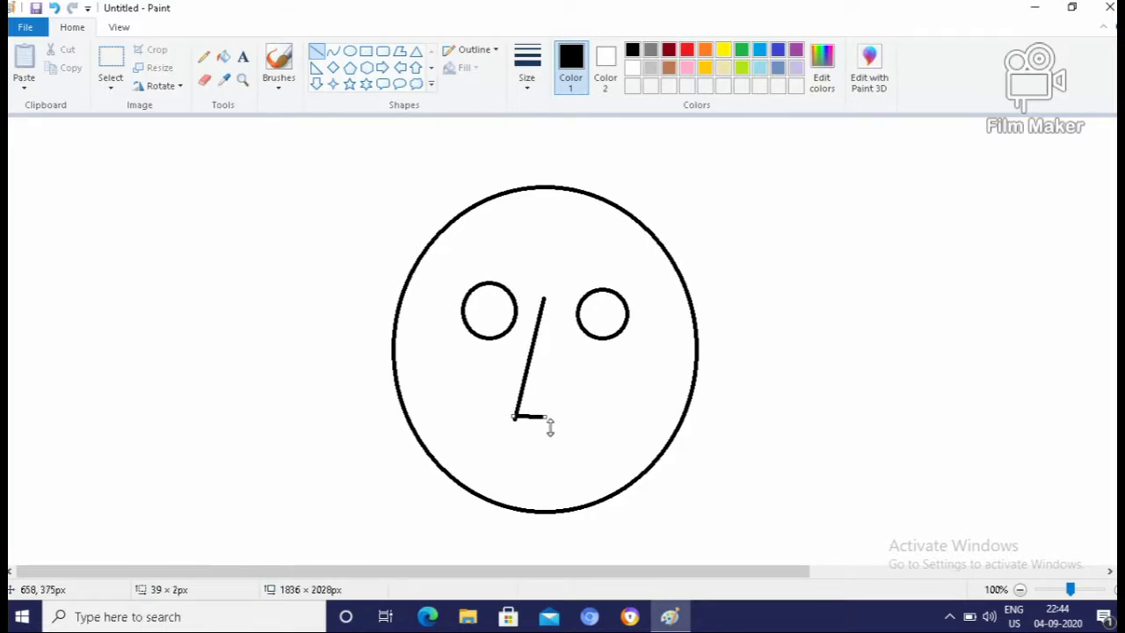
{"action": "left_click", "coordinate": [339, 127]}
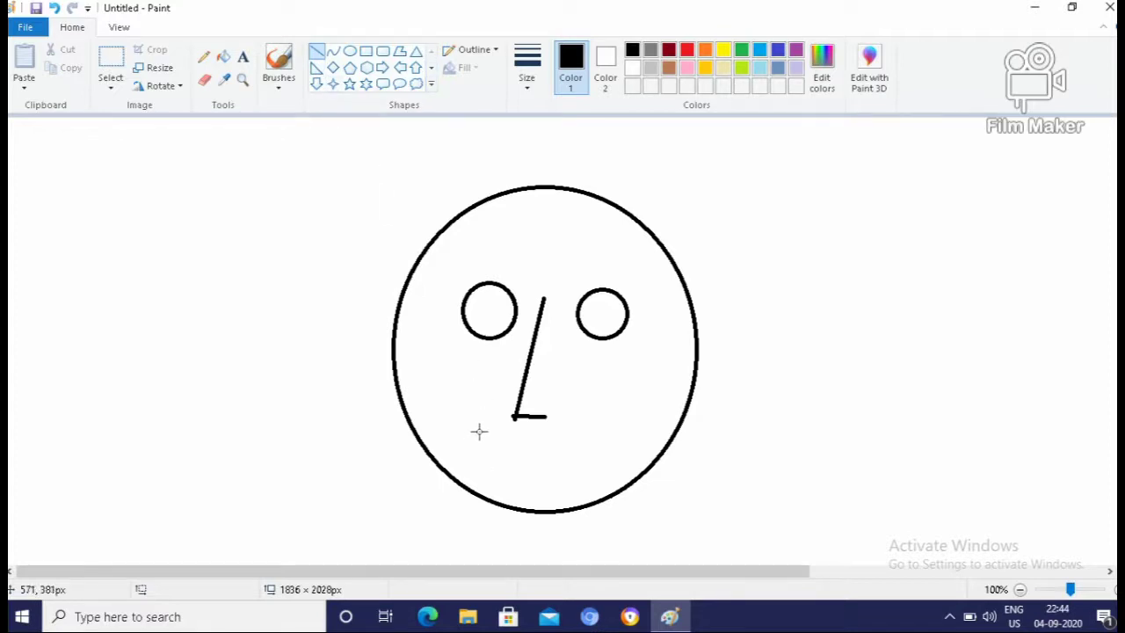
- Draw the lower lip below the nose as a V of two lines, about 65 × 53 px and 63 × 55 px
{"action": "left_click_drag", "start_coordinate": [482, 430], "coordinate": [535, 473]}
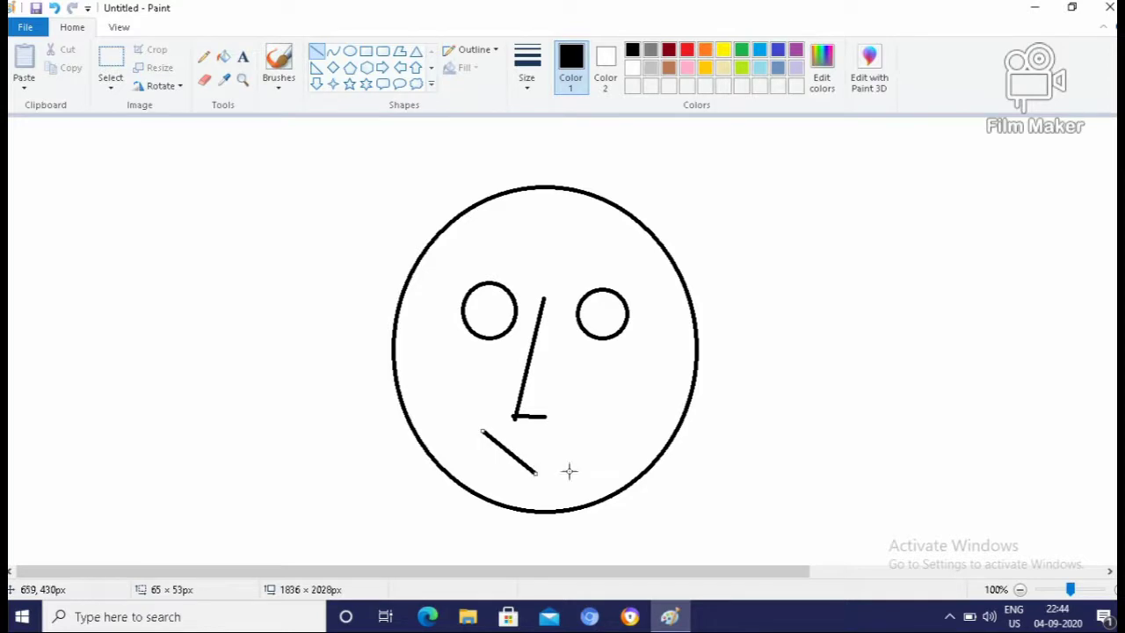
{"action": "left_click", "coordinate": [620, 467]}
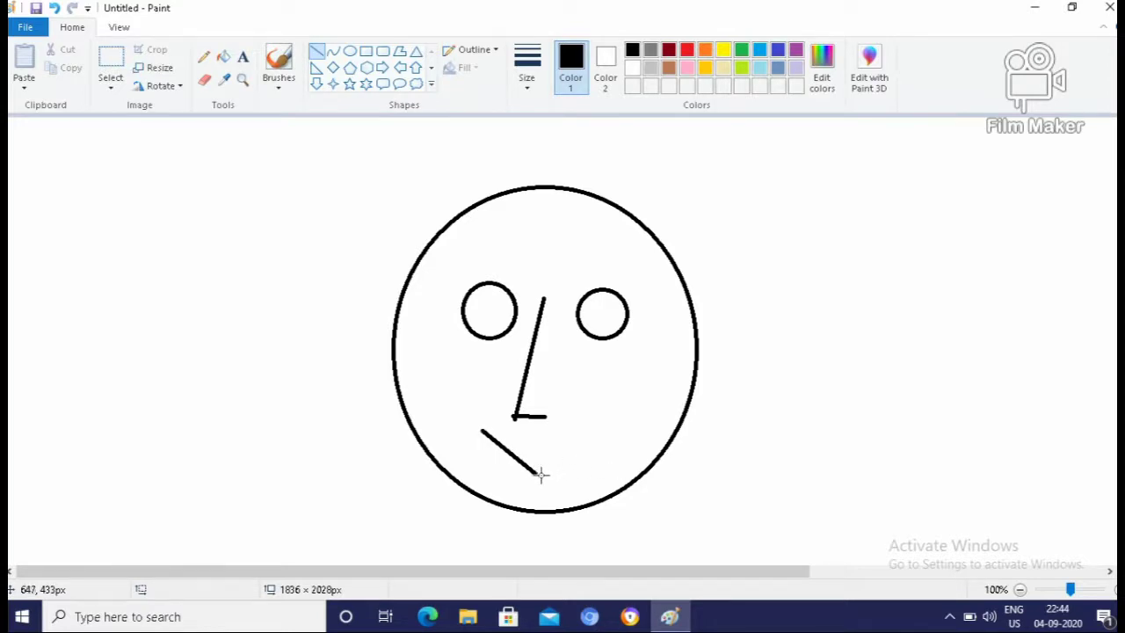
{"action": "left_click_drag", "start_coordinate": [535, 473], "coordinate": [587, 430]}
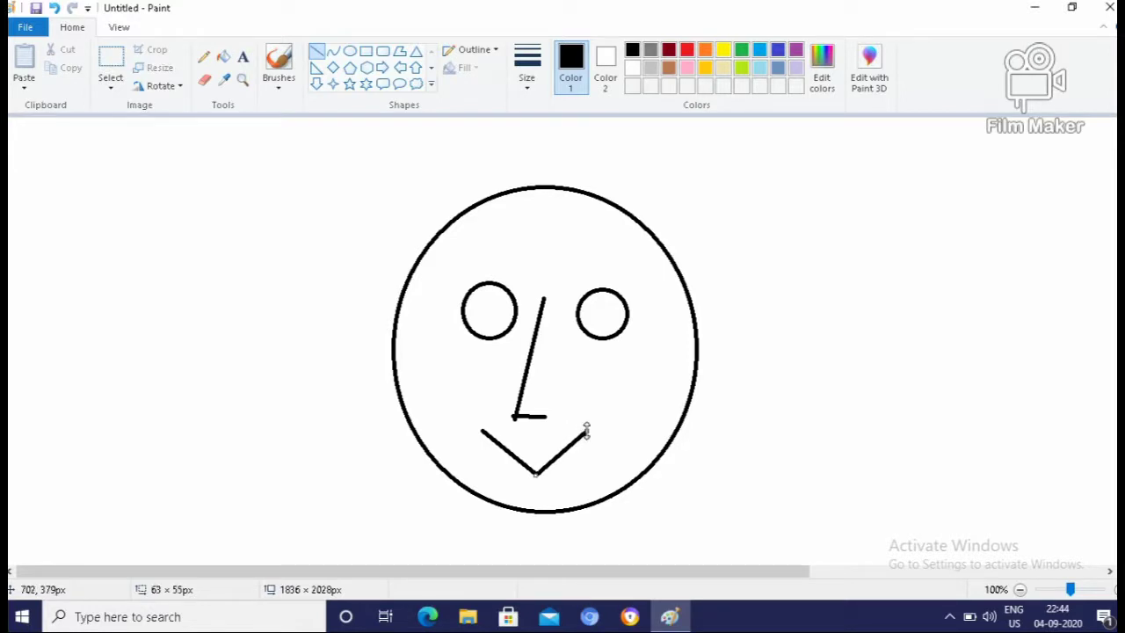
{"action": "left_click", "coordinate": [698, 512]}
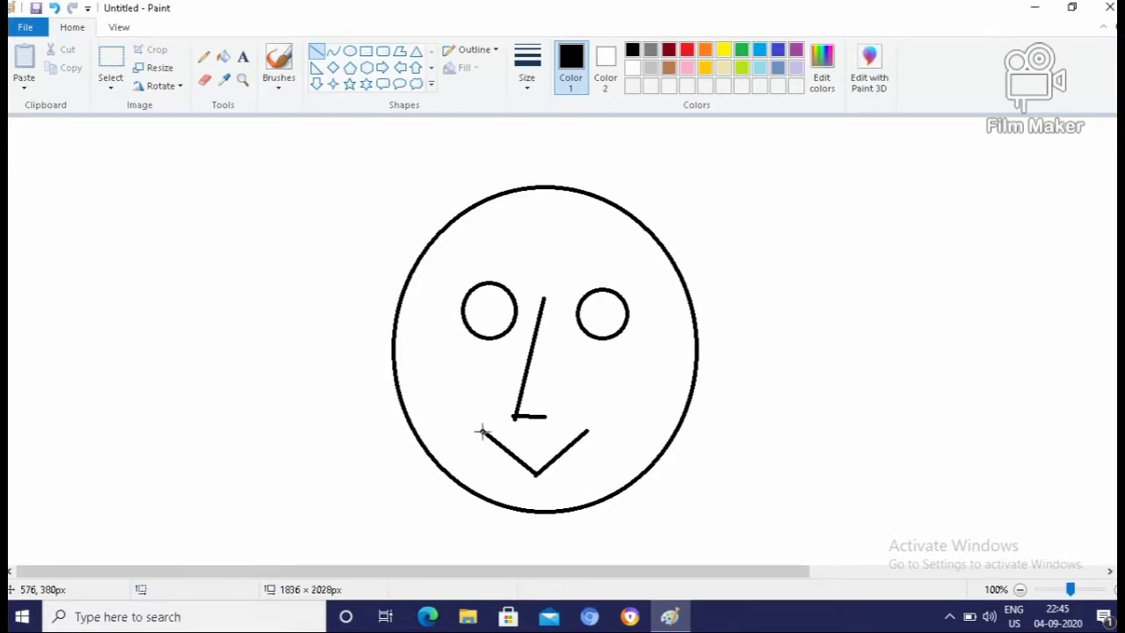
- Close the mouth with a shallower V for the upper lip, using lines about 61 × 22 px and 65 × 20 px
{"action": "left_click_drag", "start_coordinate": [480, 429], "coordinate": [533, 447]}
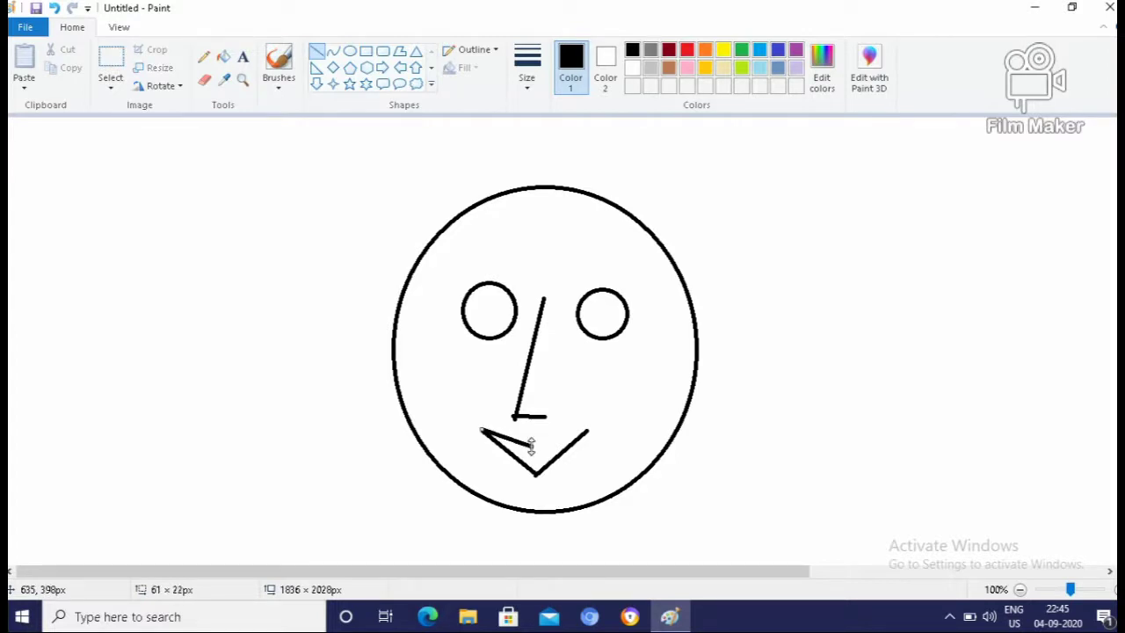
{"action": "left_click", "coordinate": [605, 463]}
{"action": "left_click_drag", "start_coordinate": [533, 446], "coordinate": [588, 431]}
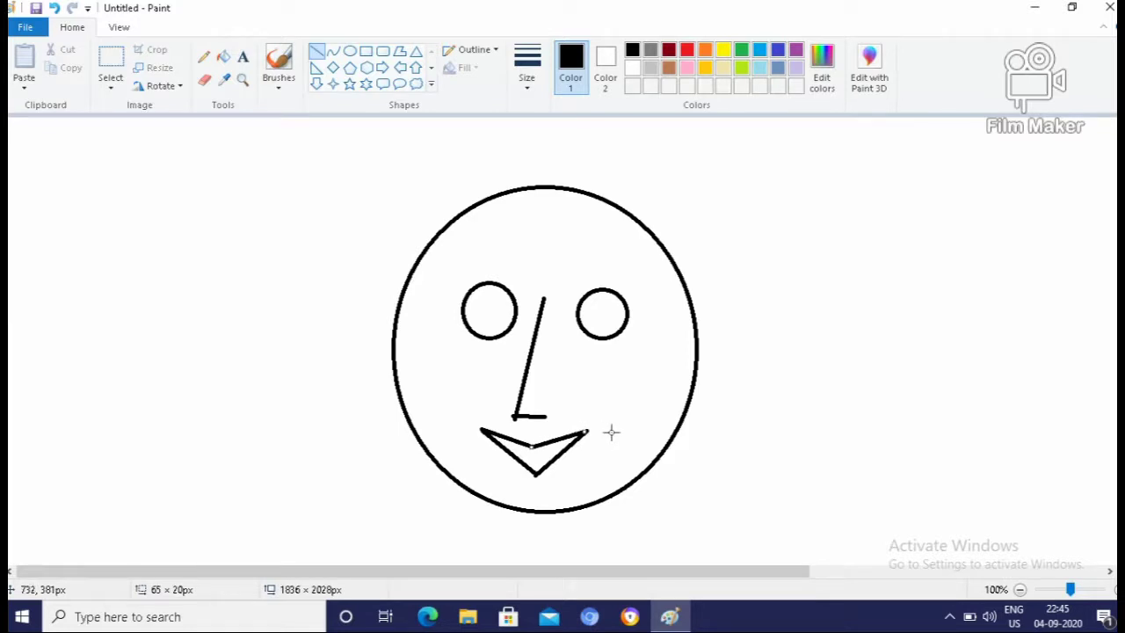
{"action": "left_click", "coordinate": [611, 431]}
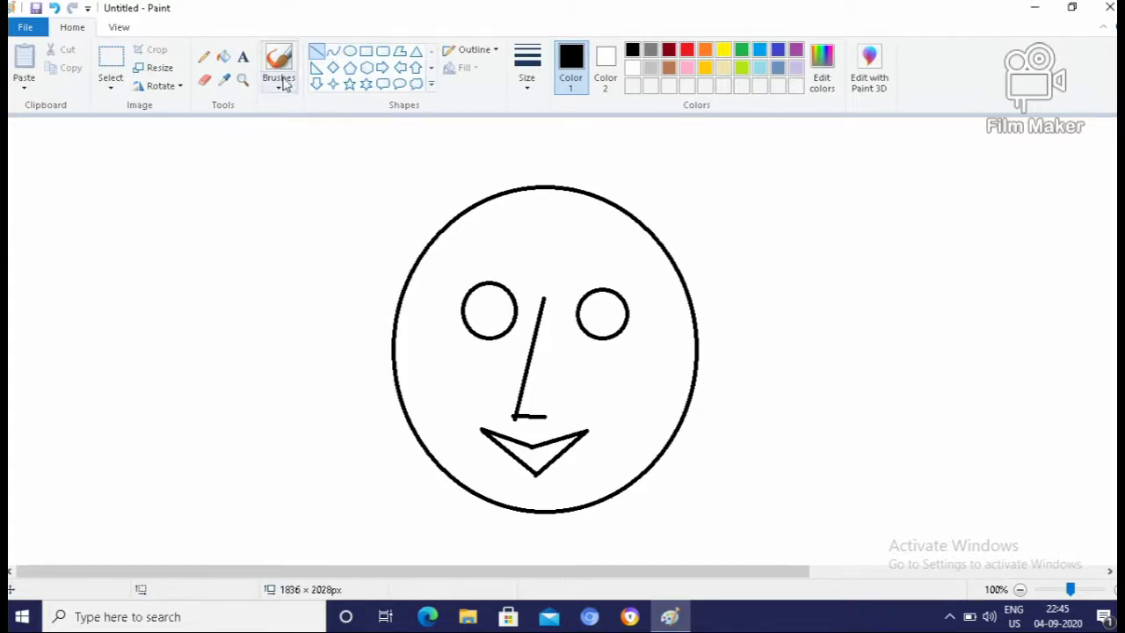
- Draw a small oval at the base of each eye as a pupil, the right one about 23 × 24 px
{"action": "left_click", "coordinate": [349, 55]}
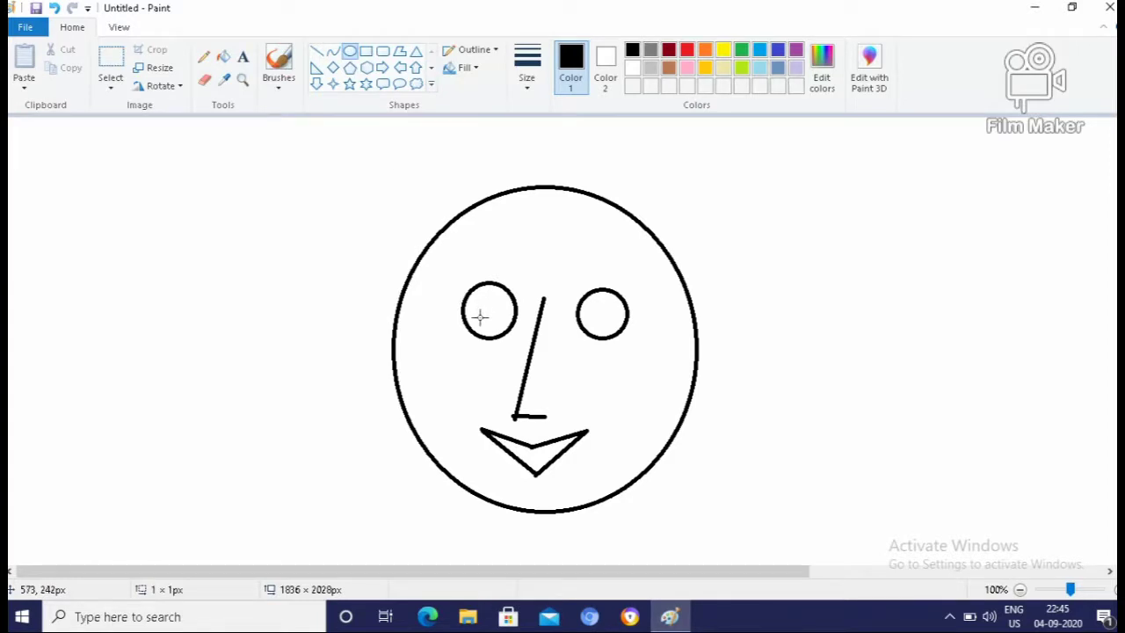
{"action": "left_click_drag", "start_coordinate": [480, 317], "coordinate": [502, 338]}
{"action": "left_click", "coordinate": [633, 376]}
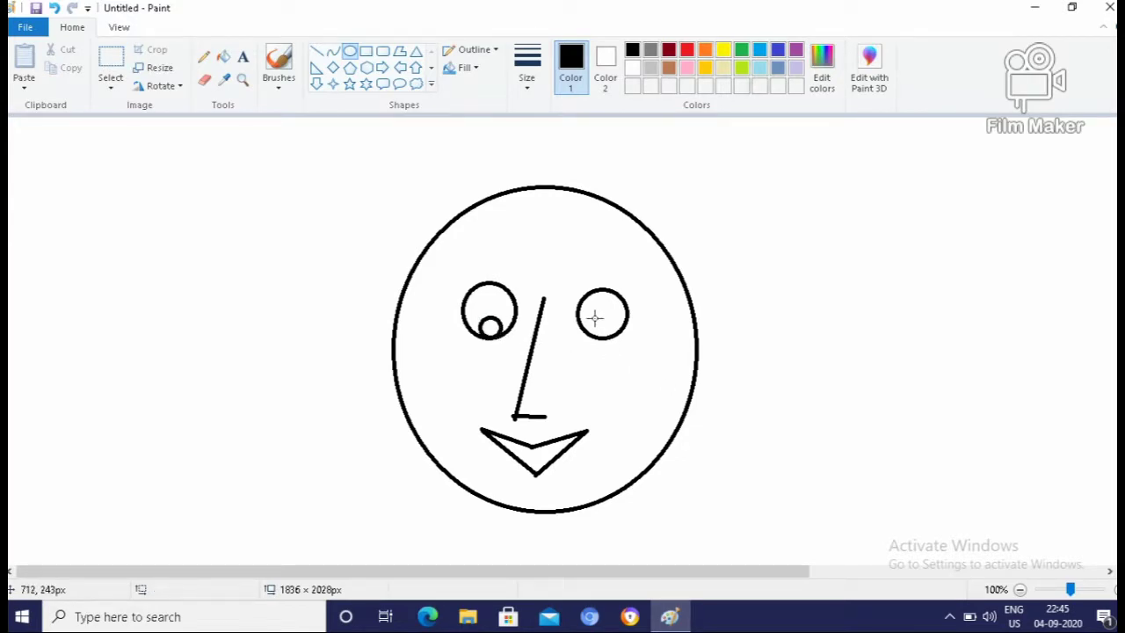
{"action": "mouse_move", "coordinate": [596, 318]}
{"action": "left_mouse_down"}
{"action": "mouse_move", "coordinate": [613, 338]}
{"action": "mouse_move", "coordinate": [605, 330]}
{"action": "left_mouse_up"}
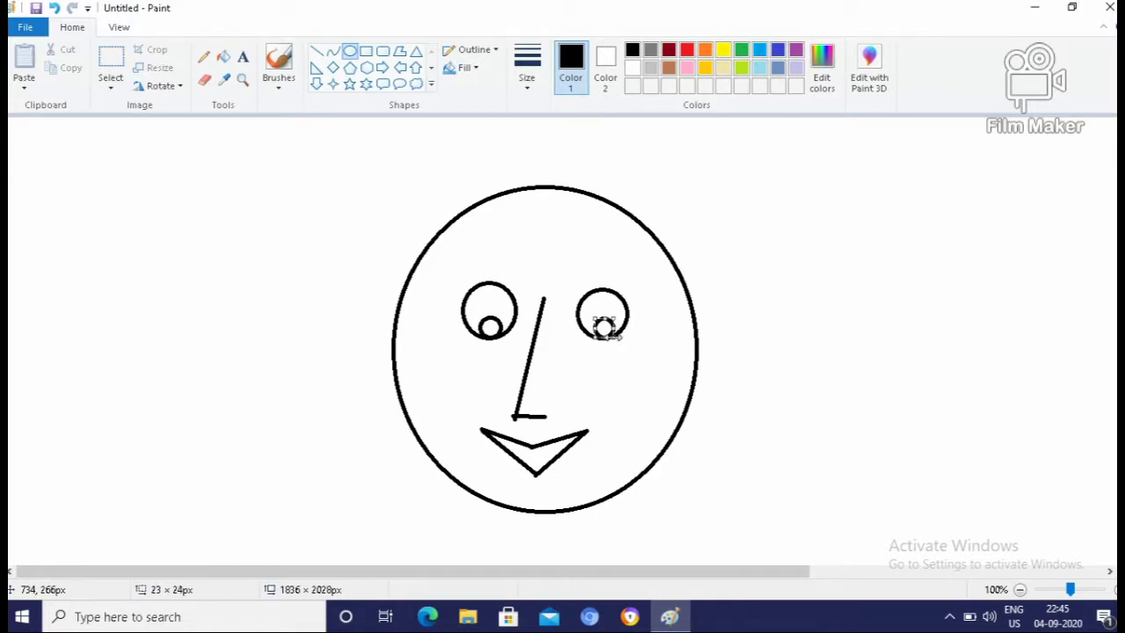
{"action": "left_click", "coordinate": [653, 370]}
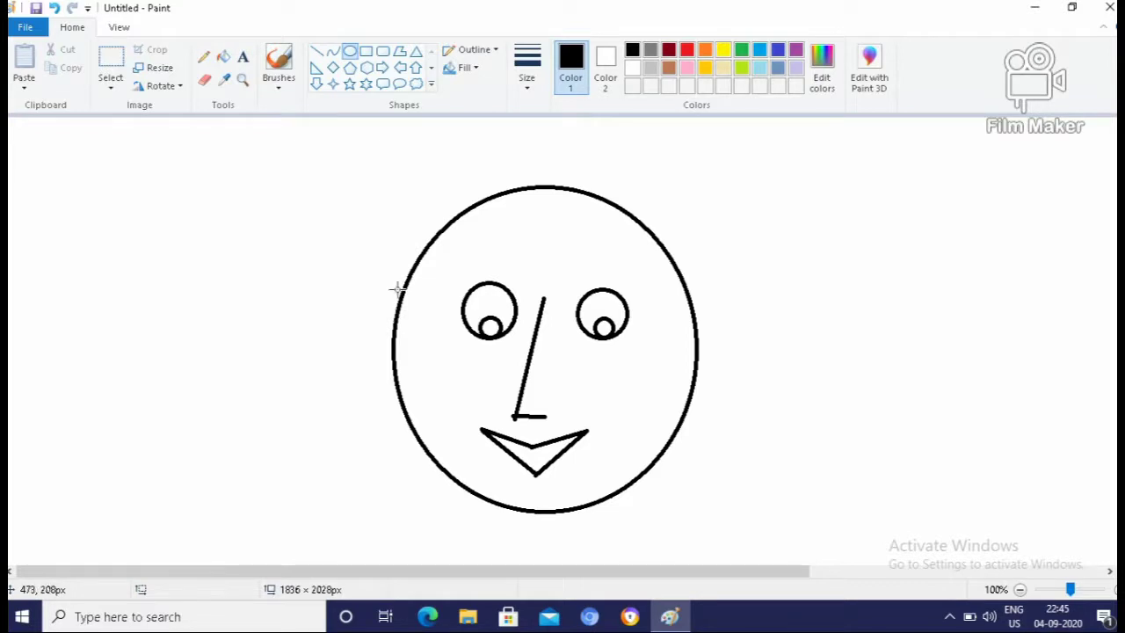
- Draw the hairline across the forehead as an inverted V of two lines meeting the face outline, the right one about 175 × 80 px
{"action": "left_click", "coordinate": [317, 53]}
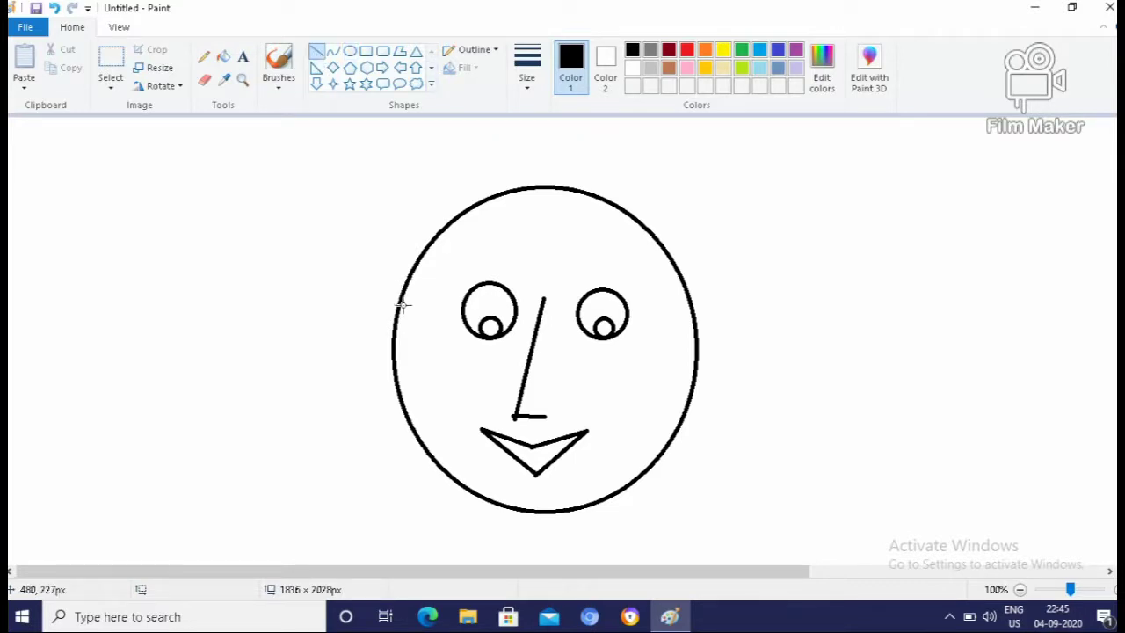
{"action": "left_click_drag", "start_coordinate": [400, 305], "coordinate": [545, 235]}
{"action": "left_click", "coordinate": [444, 207]}
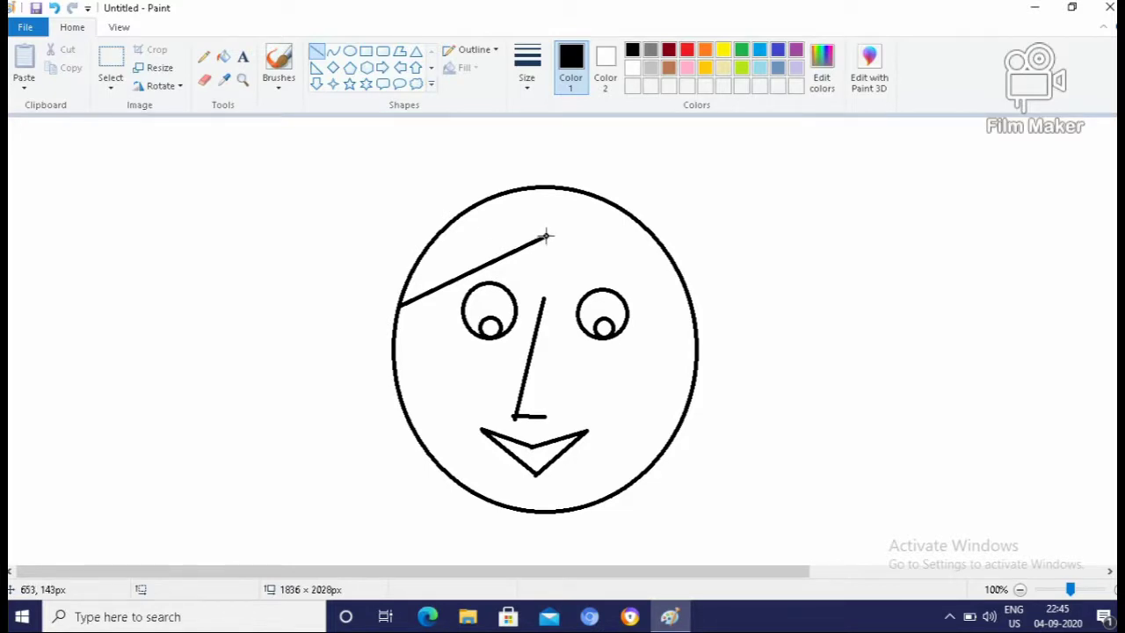
{"action": "left_click_drag", "start_coordinate": [546, 236], "coordinate": [691, 302]}
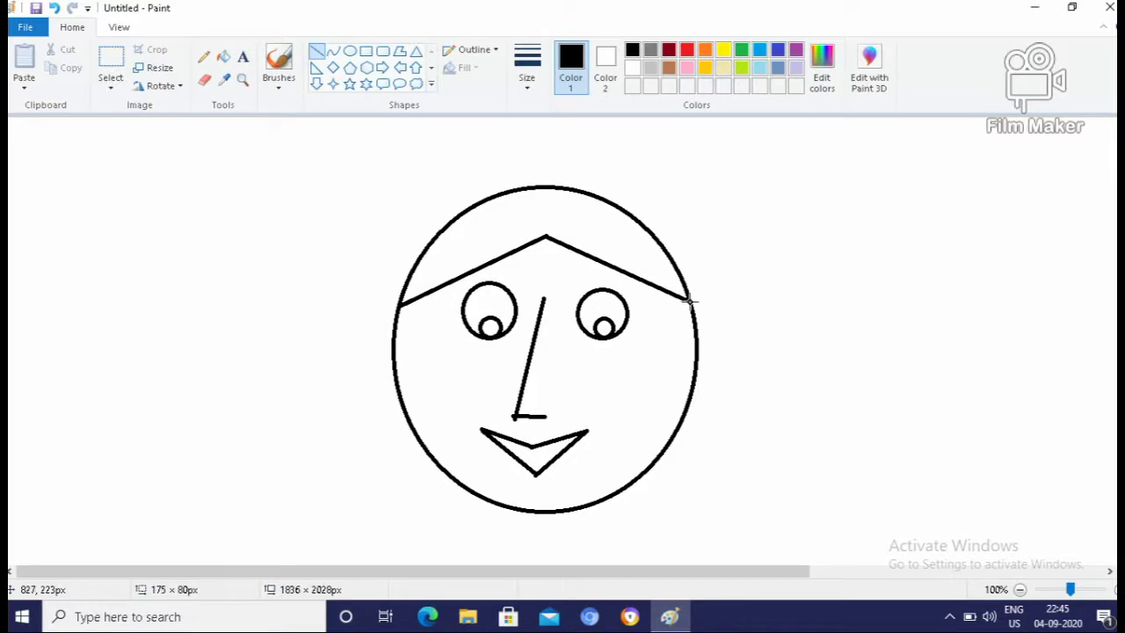
{"action": "left_click", "coordinate": [728, 306]}
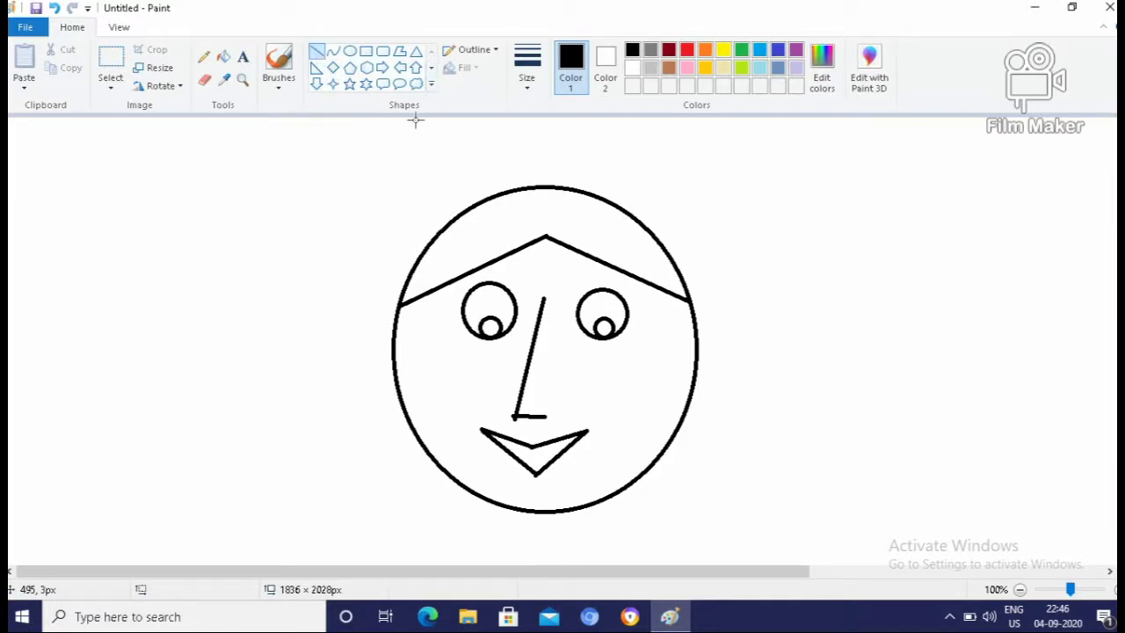
- Fill the hair area above the hairline with black and the face with yellow
{"action": "left_click", "coordinate": [223, 59]}
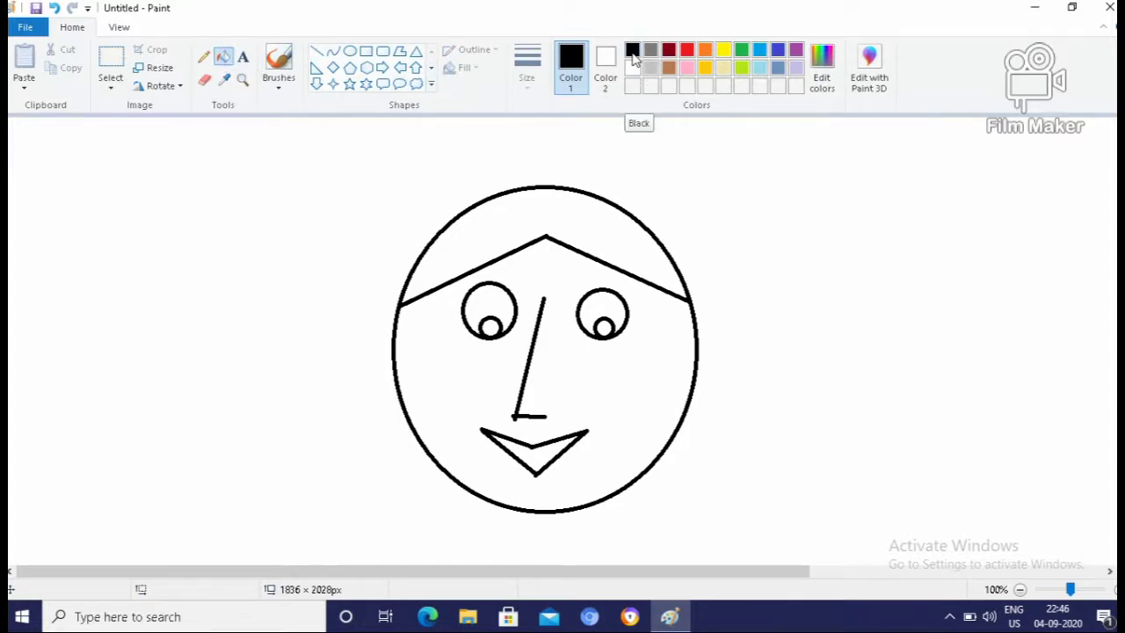
{"action": "left_click", "coordinate": [518, 217]}
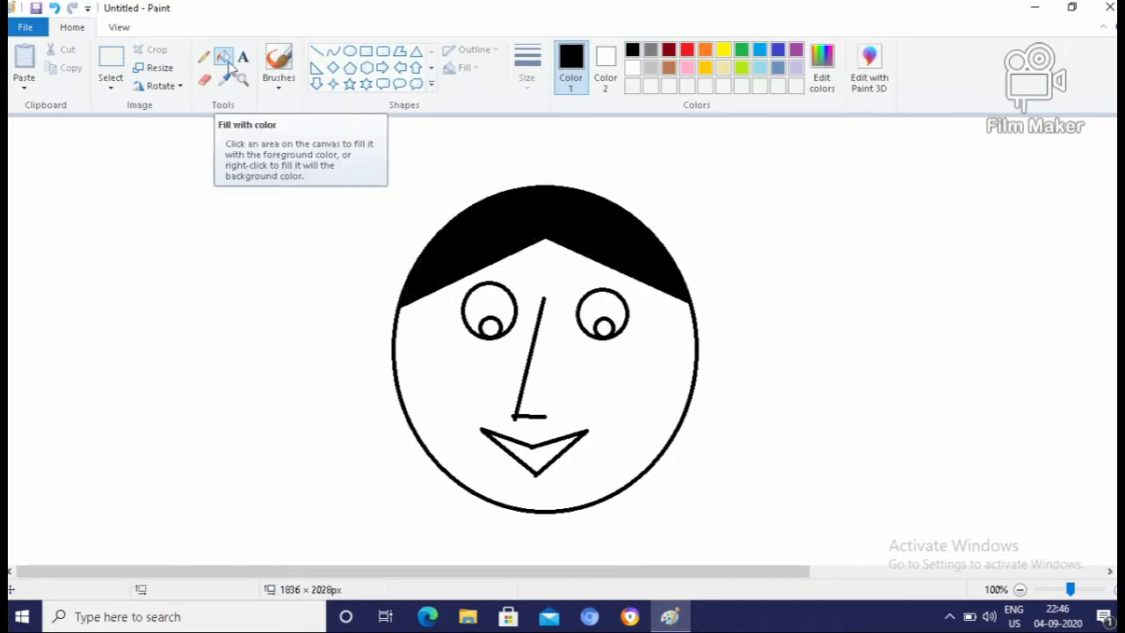
{"action": "left_click", "coordinate": [724, 51]}
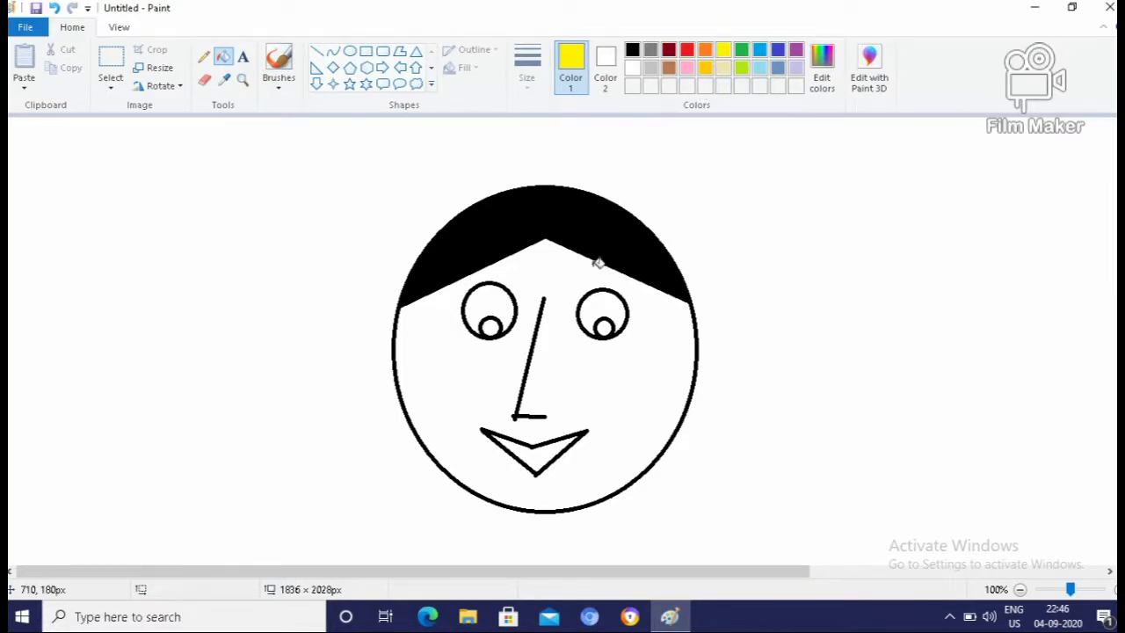
{"action": "left_click", "coordinate": [561, 280]}
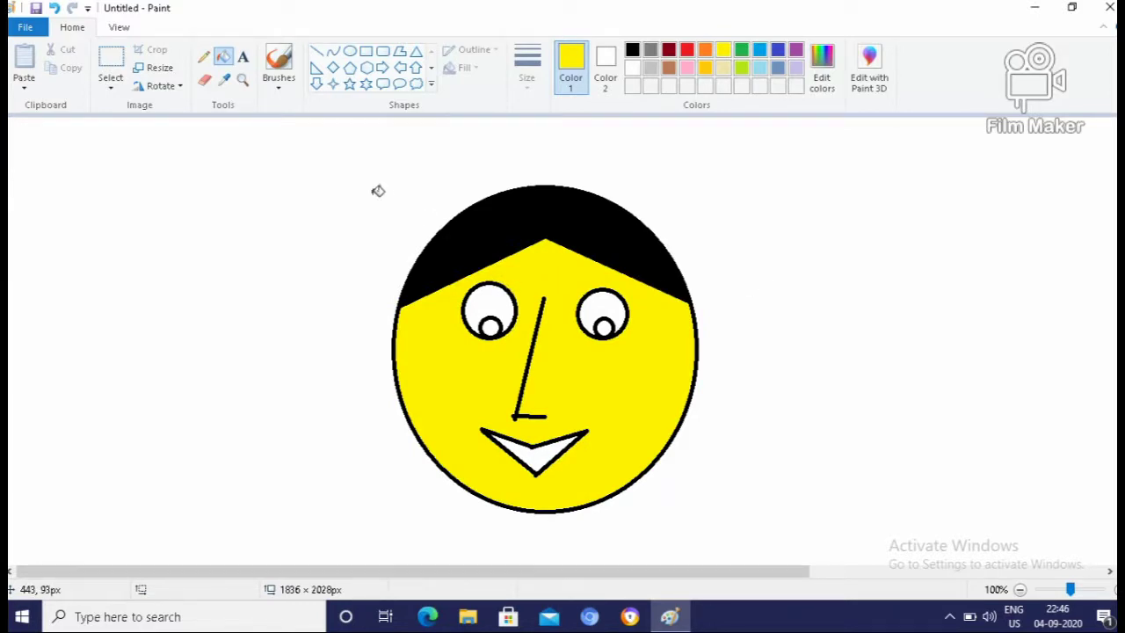
- Fill both pupils with black and the mouth with light pink
{"action": "left_click", "coordinate": [632, 51]}
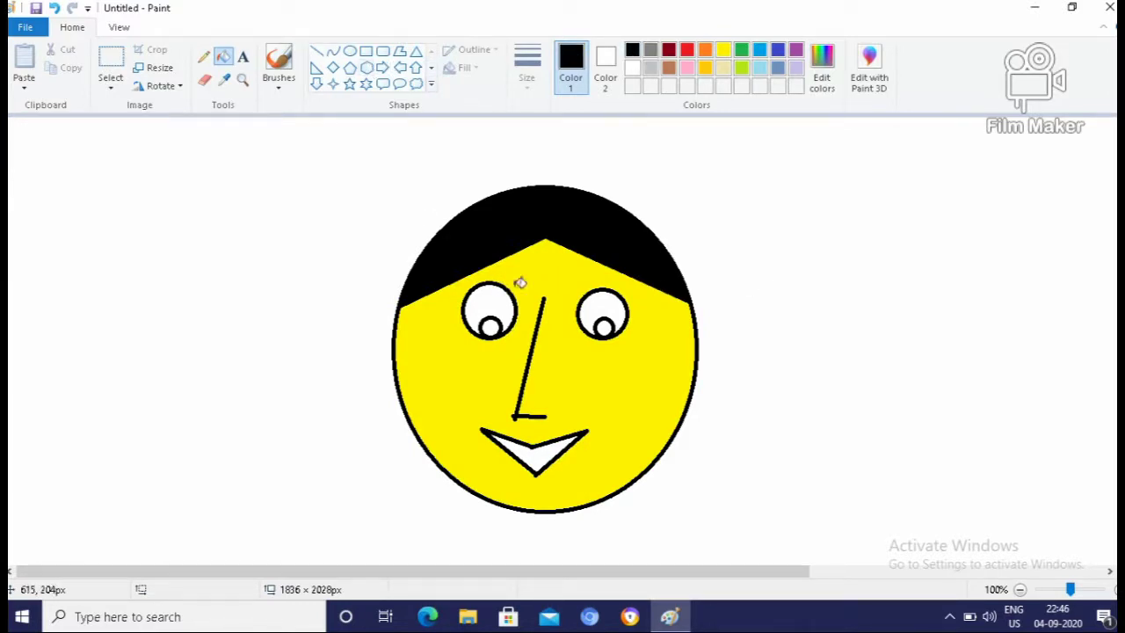
{"action": "left_click", "coordinate": [490, 323]}
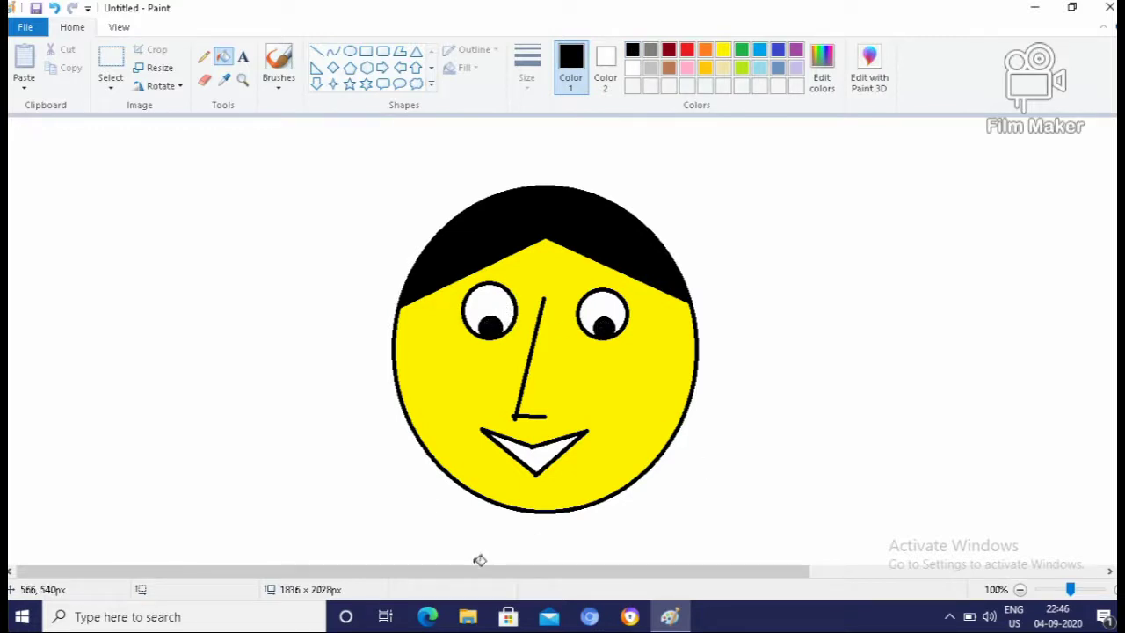
{"action": "left_click", "coordinate": [688, 68]}
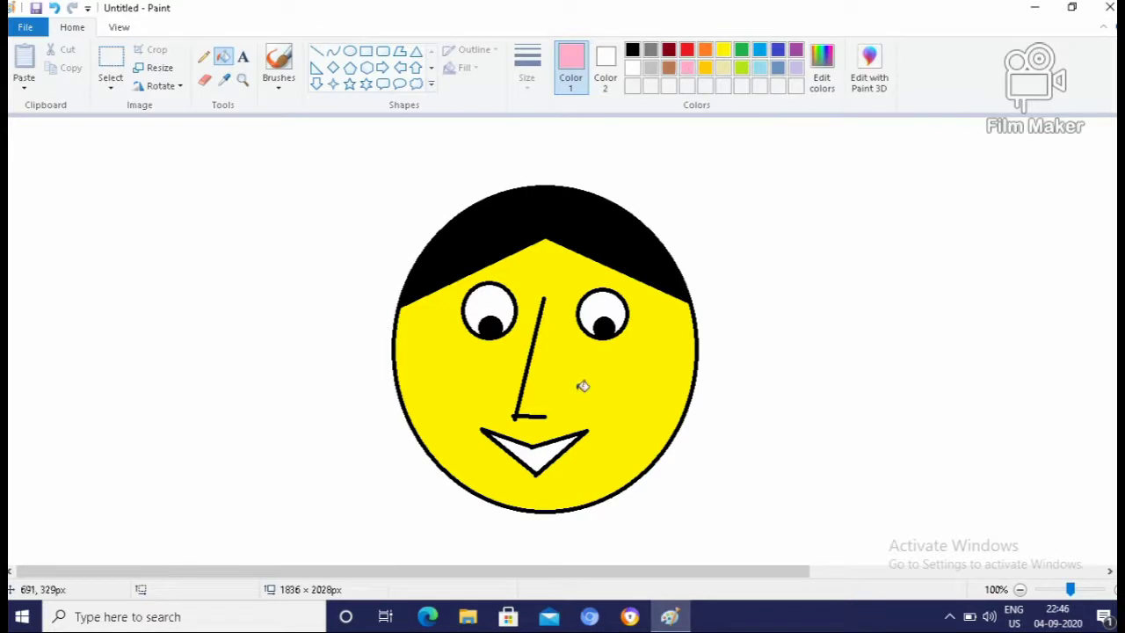
{"action": "left_click", "coordinate": [546, 452]}
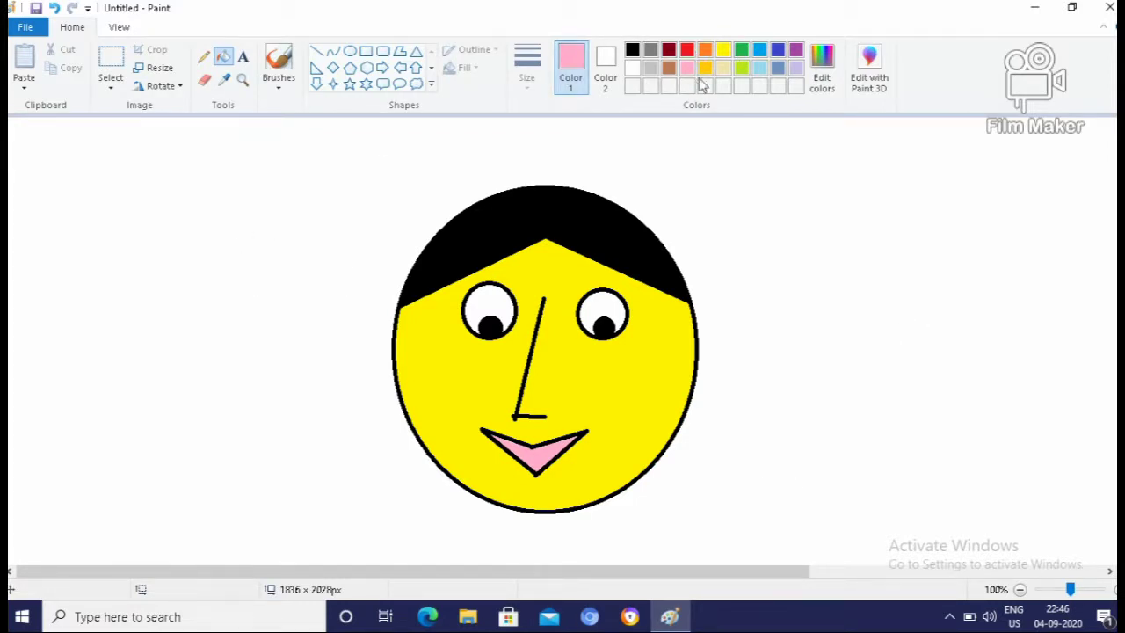
- Fill the background around the face with lime green
{"action": "left_click", "coordinate": [741, 70]}
{"action": "left_click", "coordinate": [648, 175]}
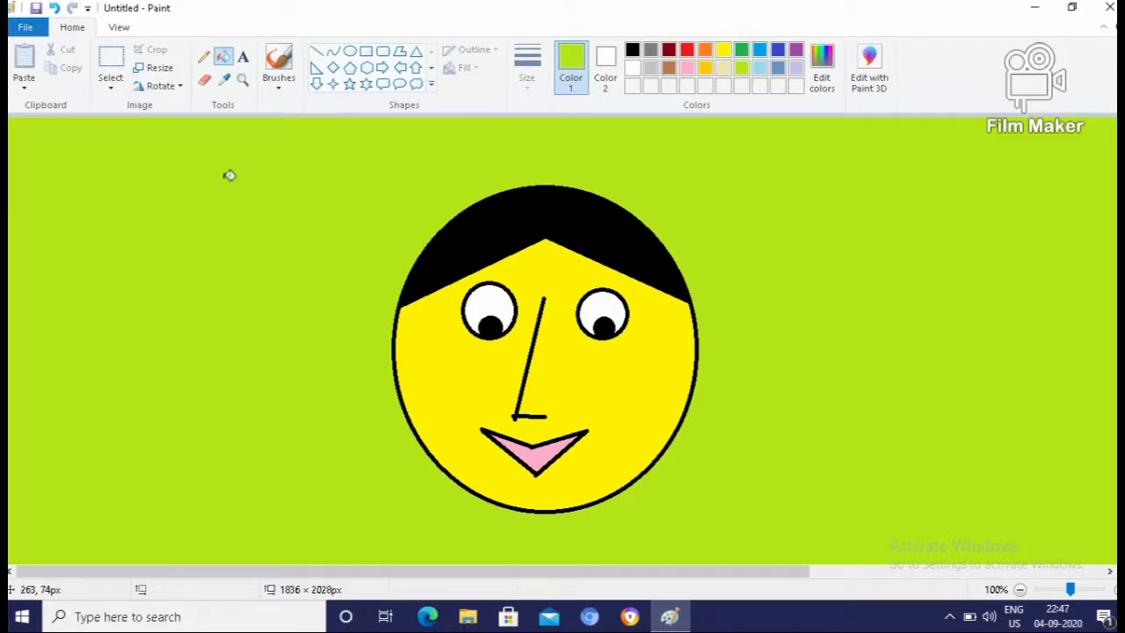
- Save the picture to the Desktop as a PNG file named FACE OF A CARTON
{"action": "left_click", "coordinate": [27, 29]}
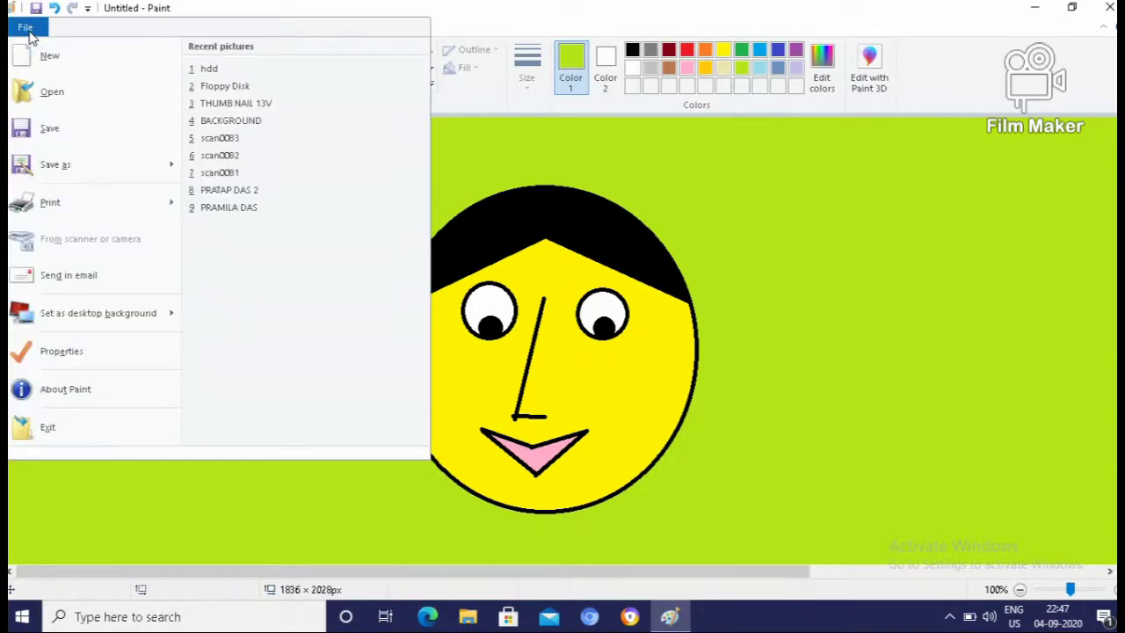
{"action": "left_click", "coordinate": [50, 132]}
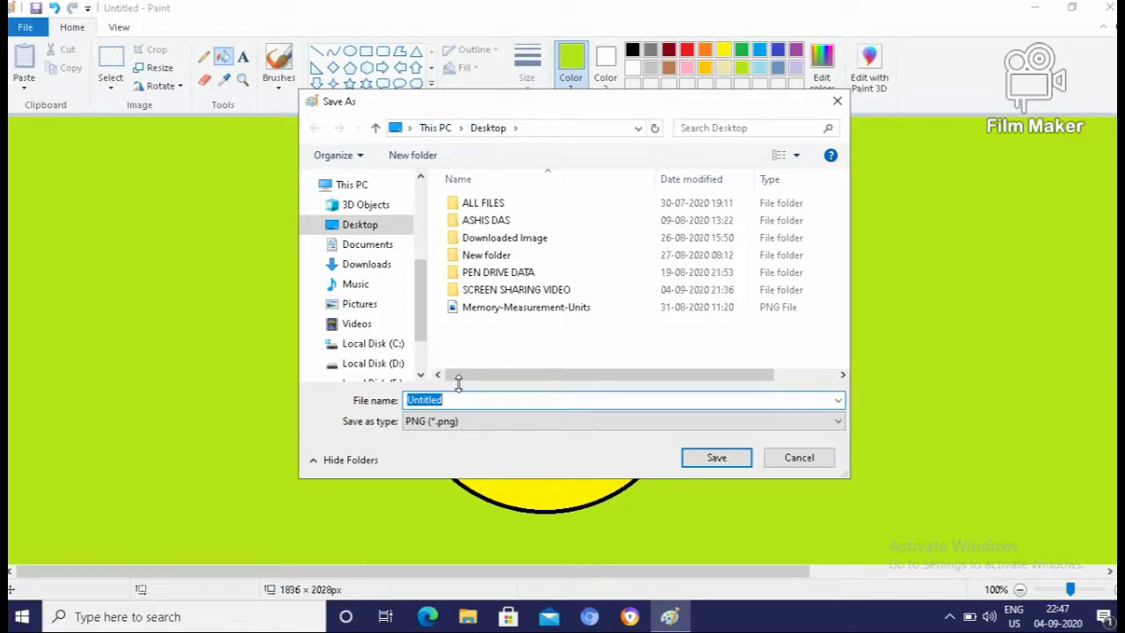
{"action": "key", "text": "BackSpace"}
{"action": "type", "text": "FAC"}
{"action": "type", "text": "E OF A CAR"}
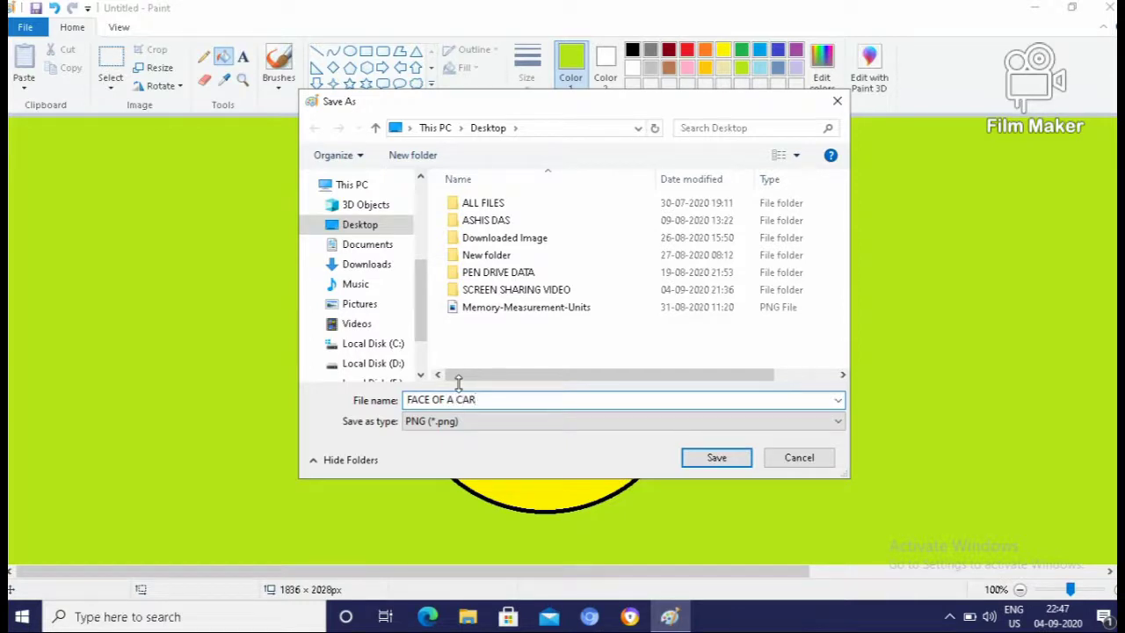
{"action": "type", "text": "TON"}
{"action": "left_click", "coordinate": [709, 459]}
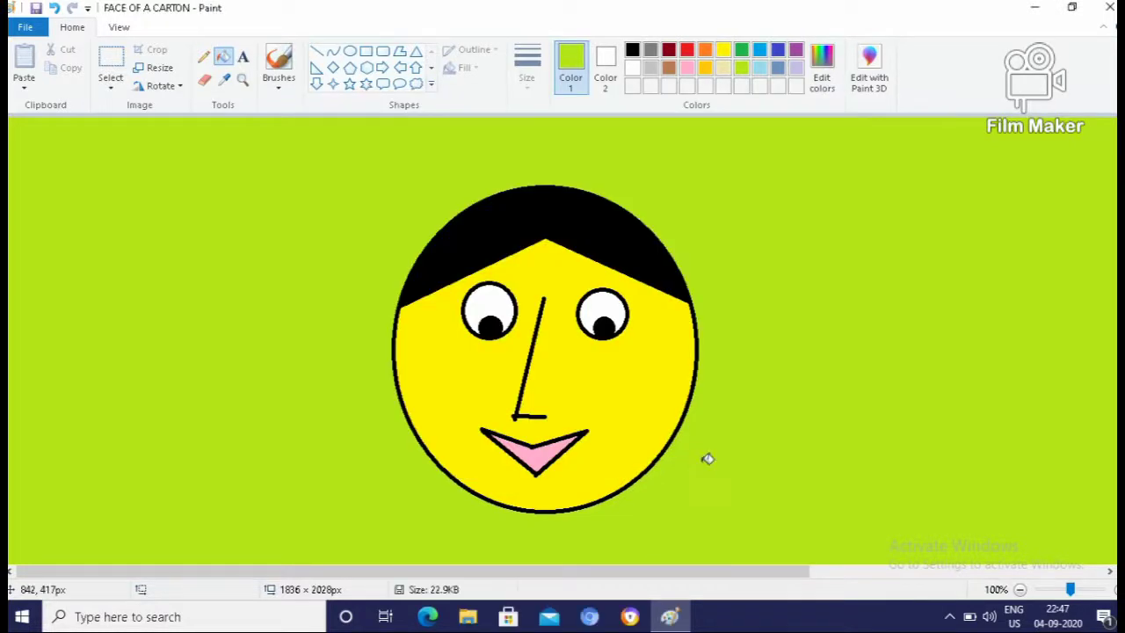